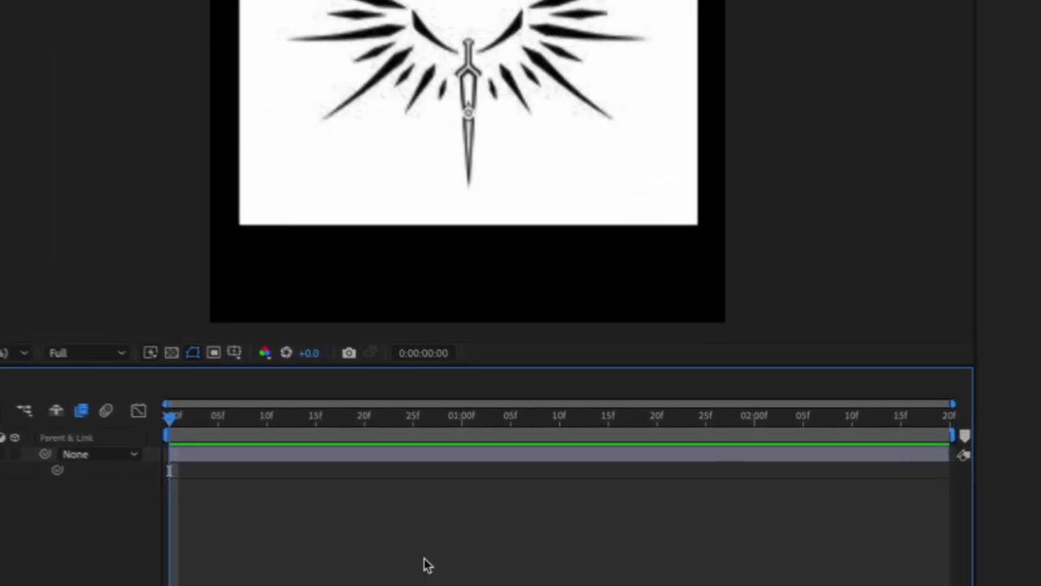
Add a shape layer beneath images.jpeg and begin tracing the upper-left feather with the Pen tool.
right_click(466, 554)
mouse_move(523, 431)
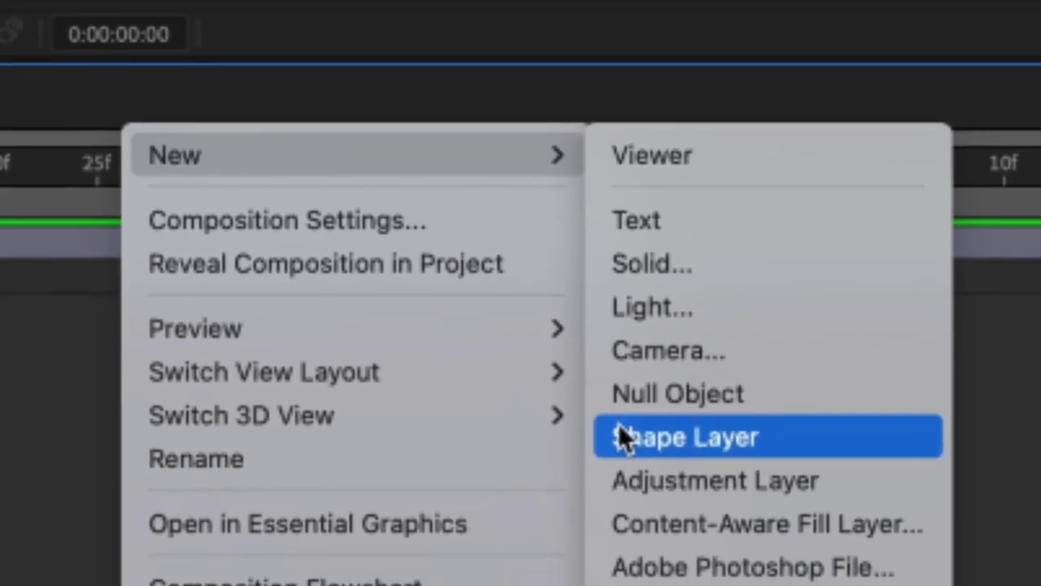
left_click(667, 511)
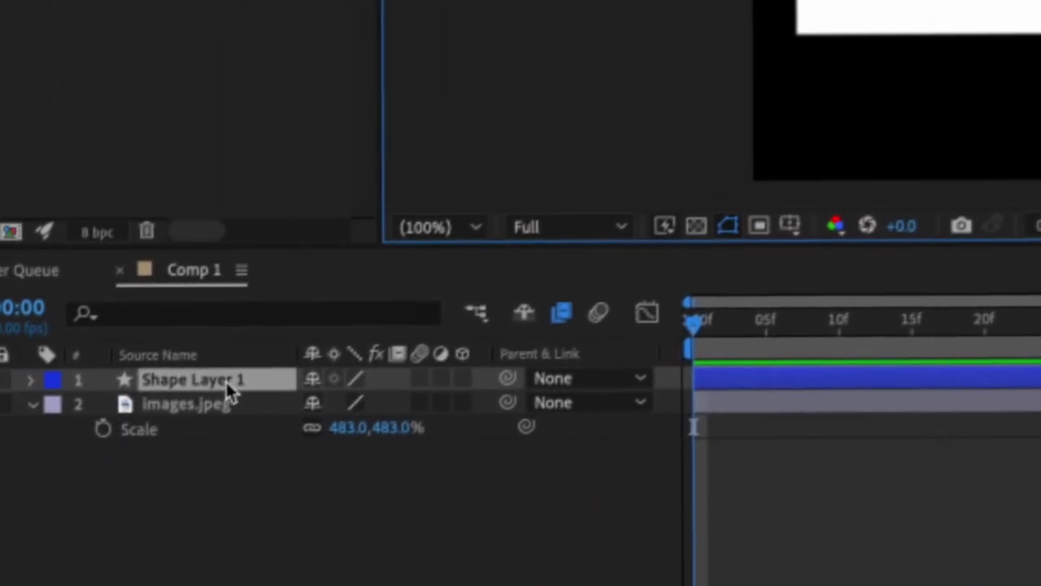
left_click_drag(226, 387, 255, 431)
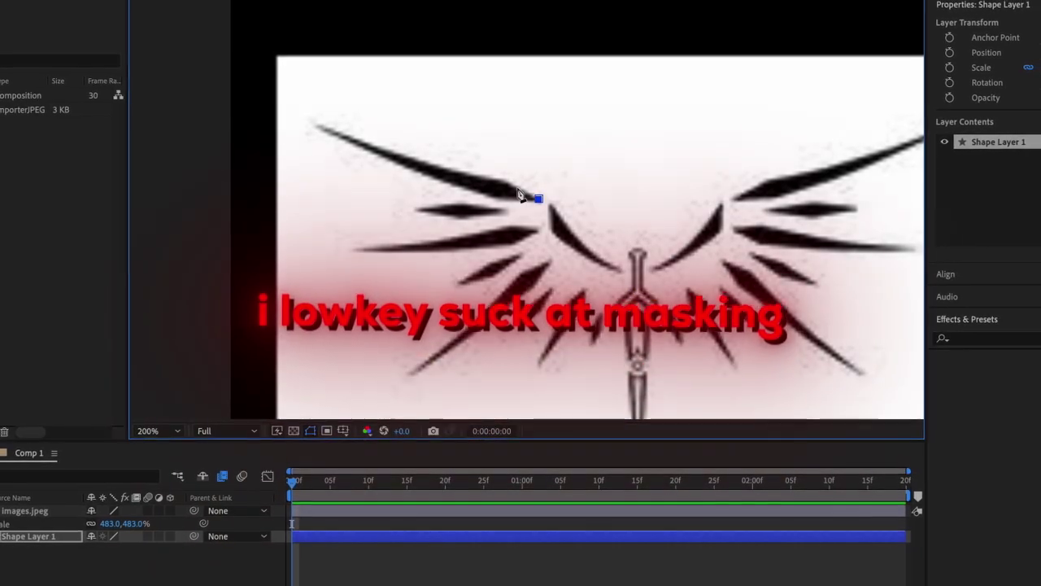
left_click(506, 184)
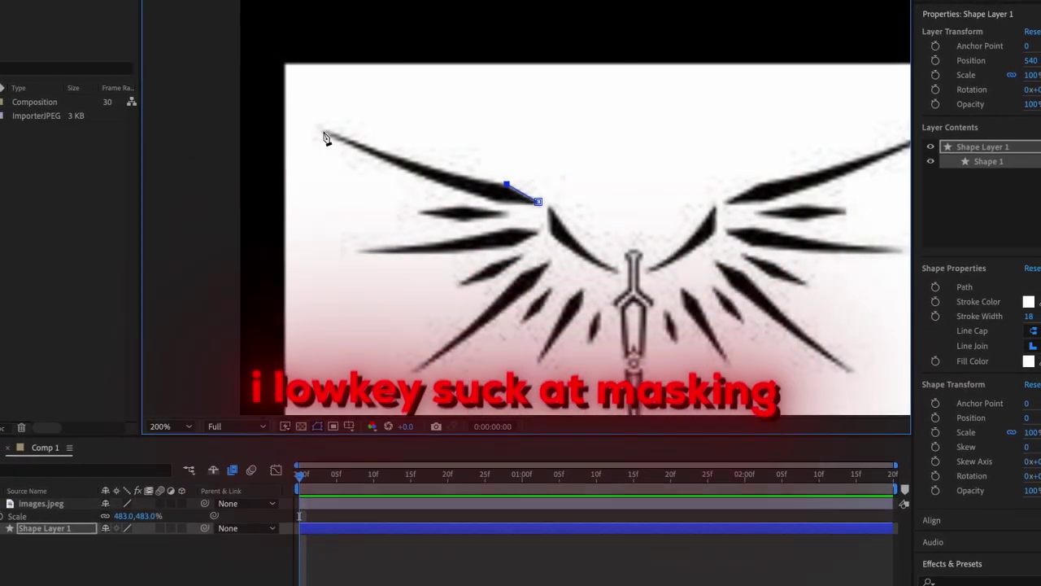
left_click_drag(325, 132, 304, 111)
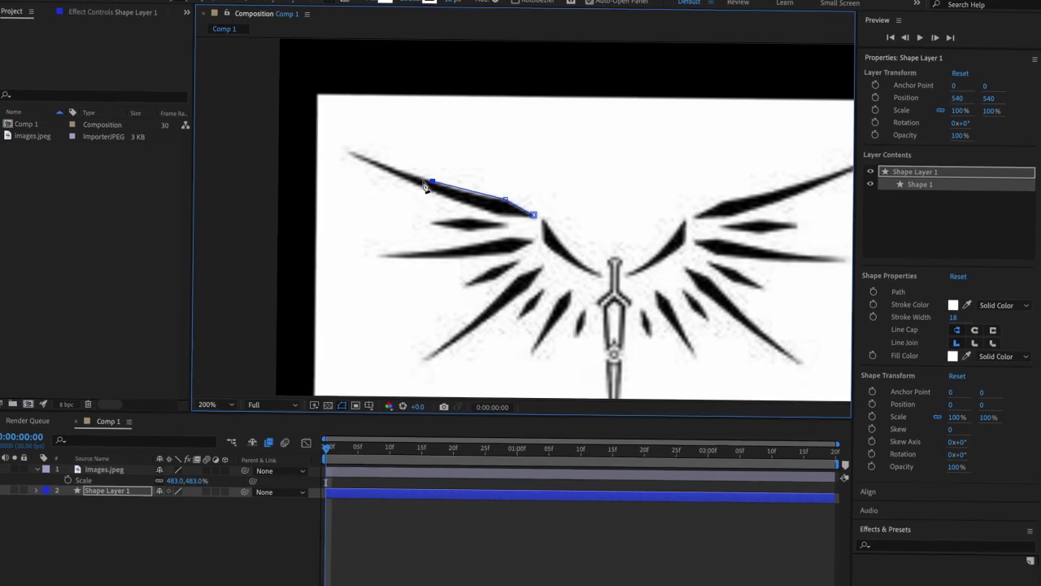
Close the feather path and duplicate the layer as Shape Layer 2.
left_click(344, 148)
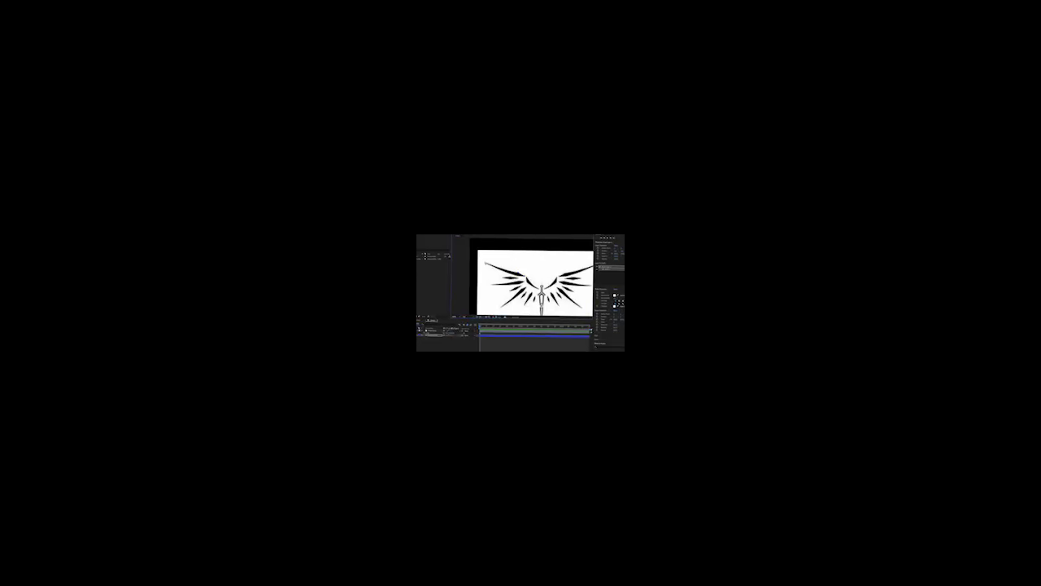
left_click(539, 211)
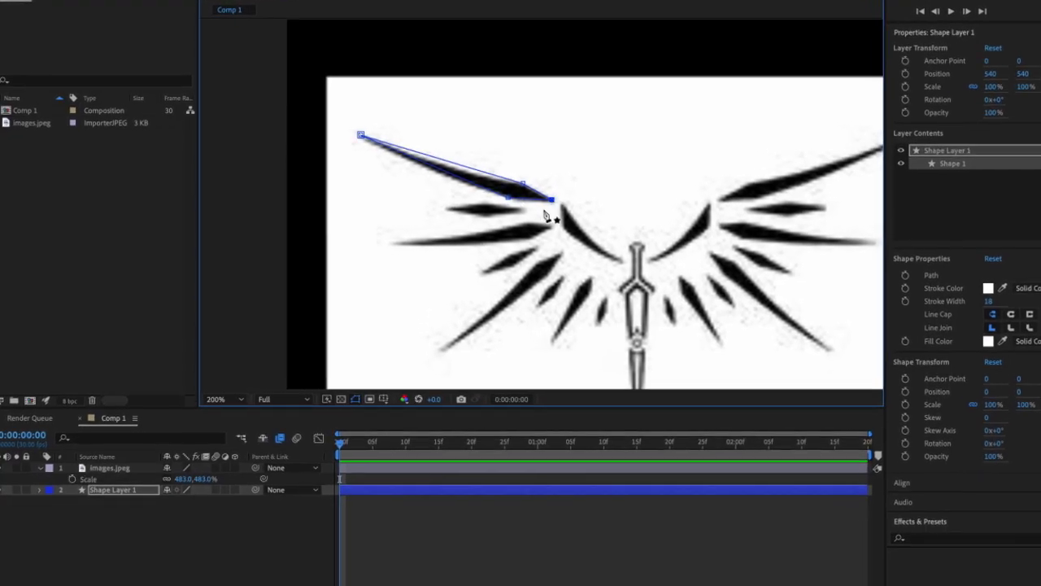
key("ctrl+d")
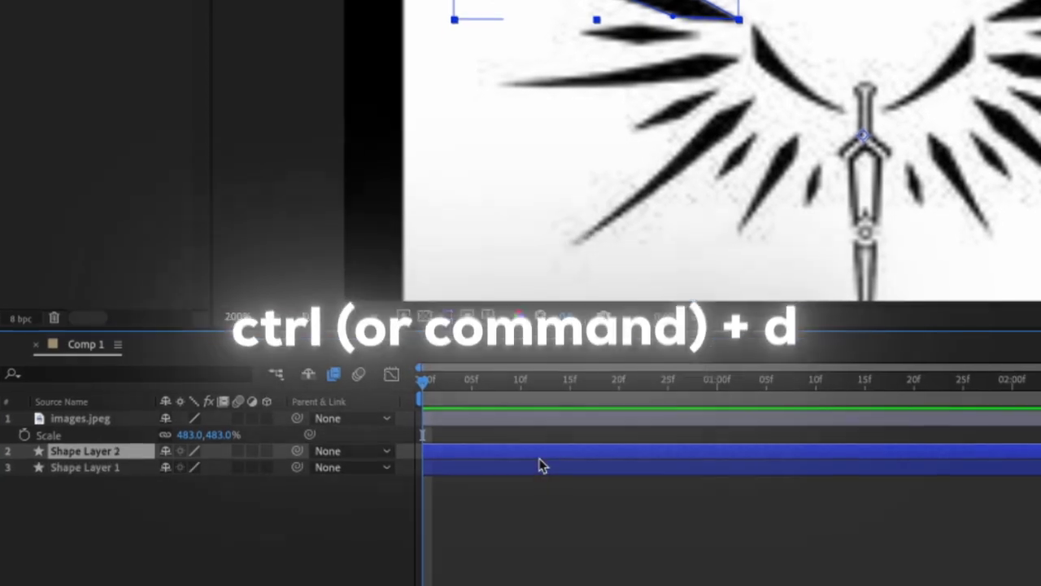
Make Shape Layer 2 a 3D layer and adjust its Y Rotation to mirror the feather.
key("r")
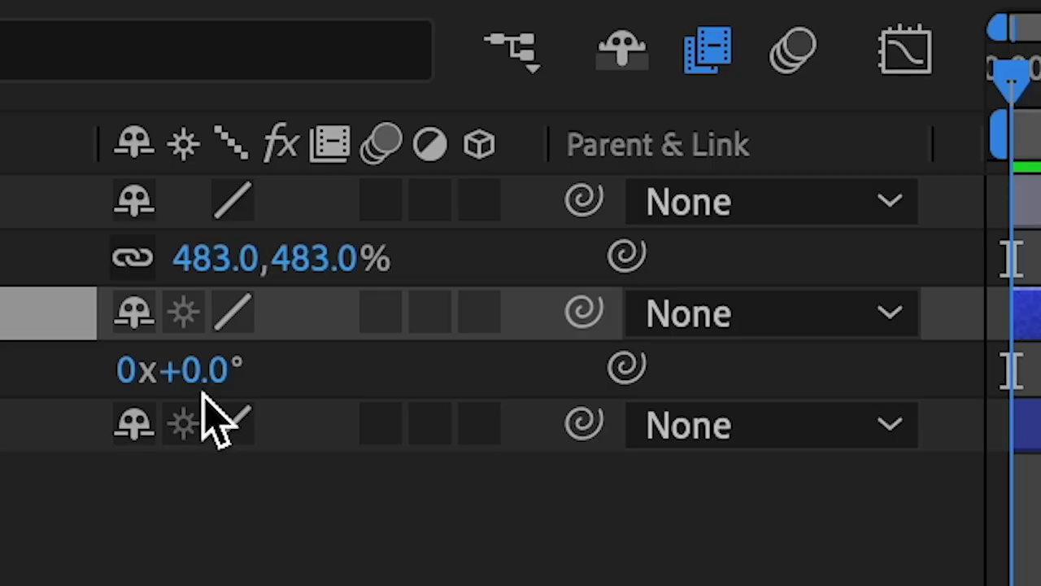
left_click(478, 314)
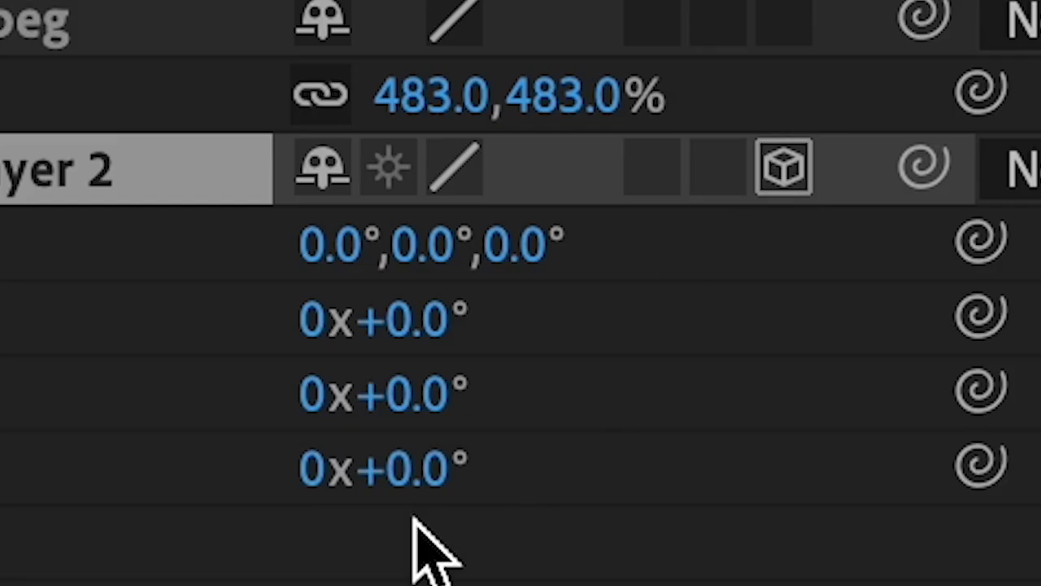
left_click(404, 425)
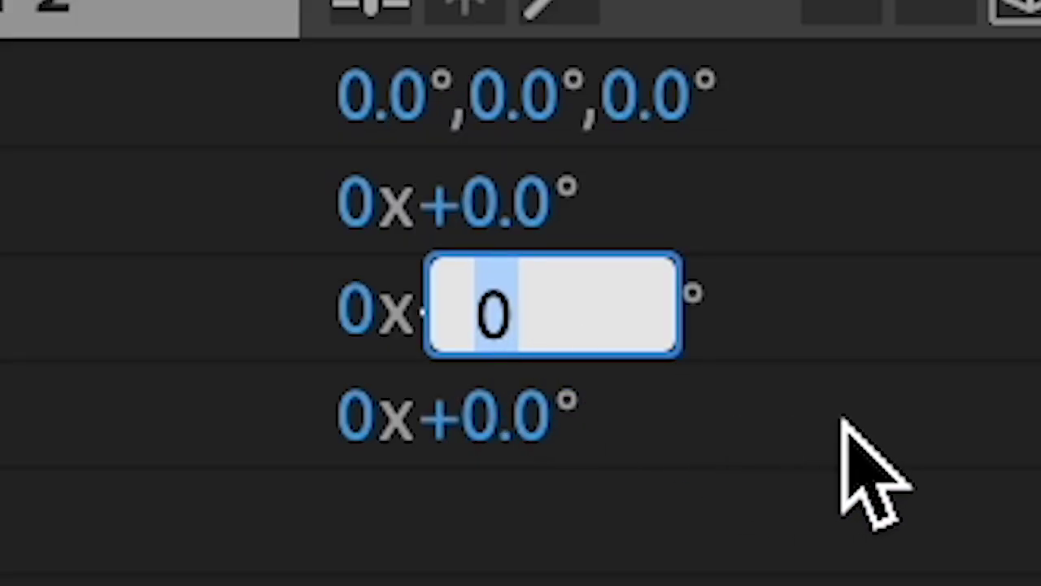
key("Return")
left_click_drag(563, 324, 631, 326)
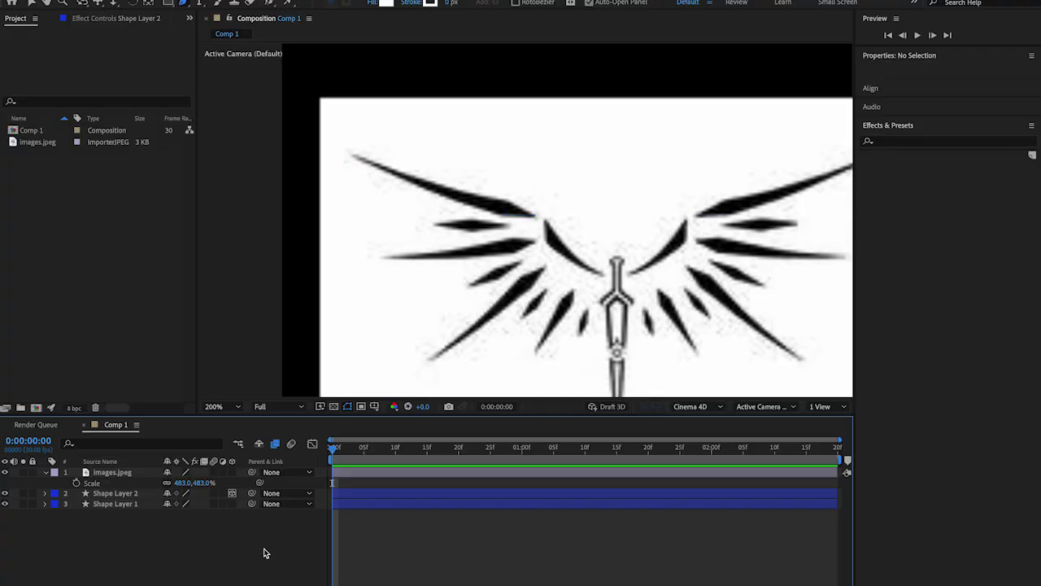
Add Shape Layer 3 beneath images.jpeg with a green label, and label Shape Layer 5 yellow.
right_click(466, 345)
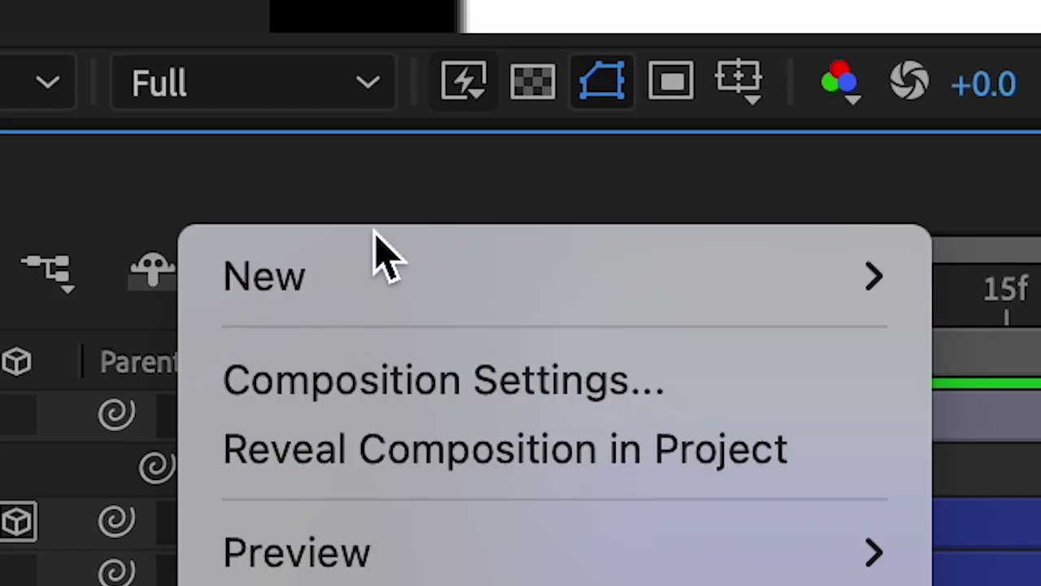
mouse_move(384, 259)
left_click(477, 319)
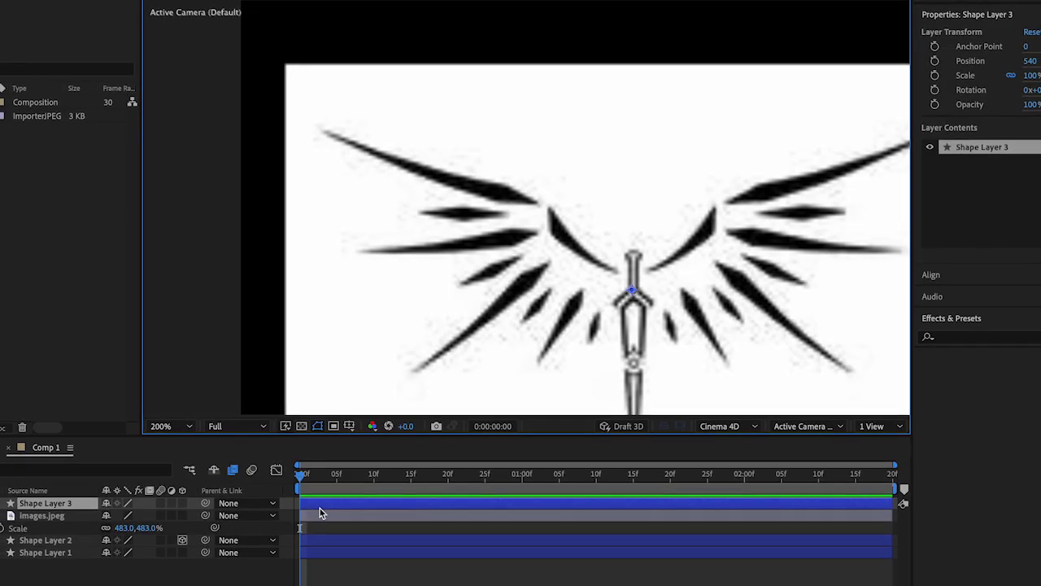
left_click_drag(77, 503, 75, 530)
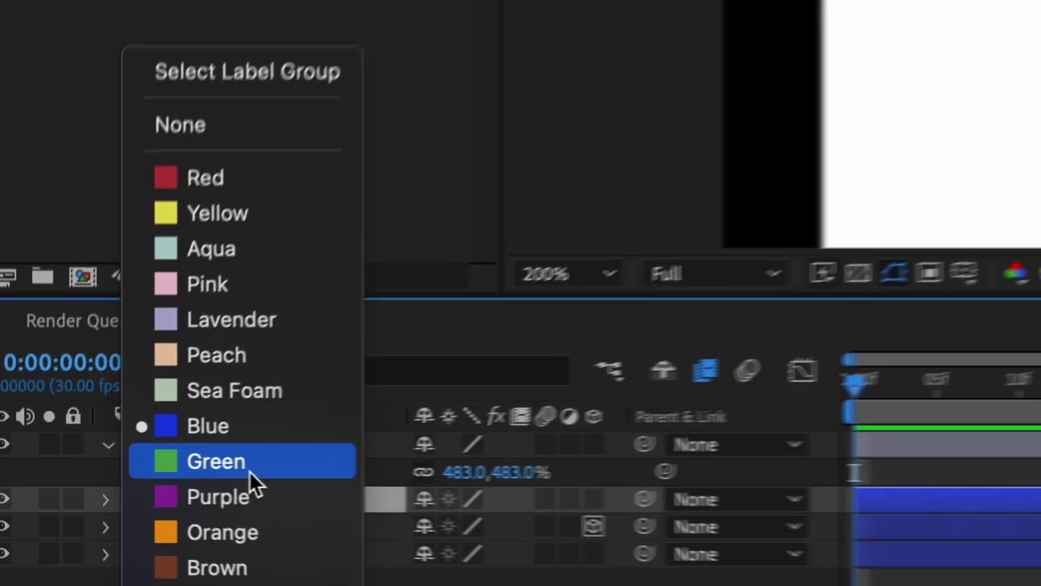
left_click(87, 478)
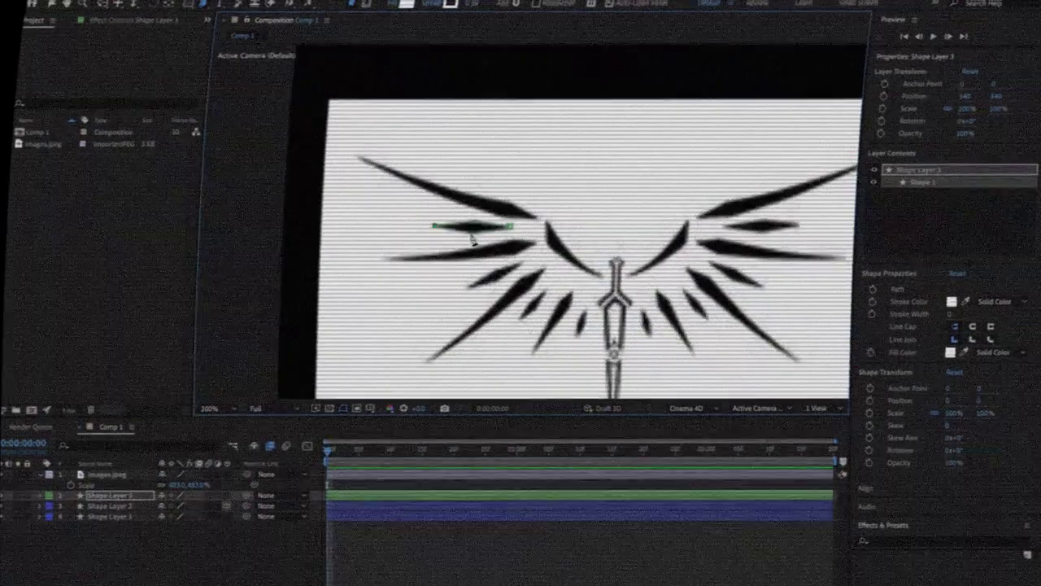
left_click(49, 495)
left_click(93, 376)
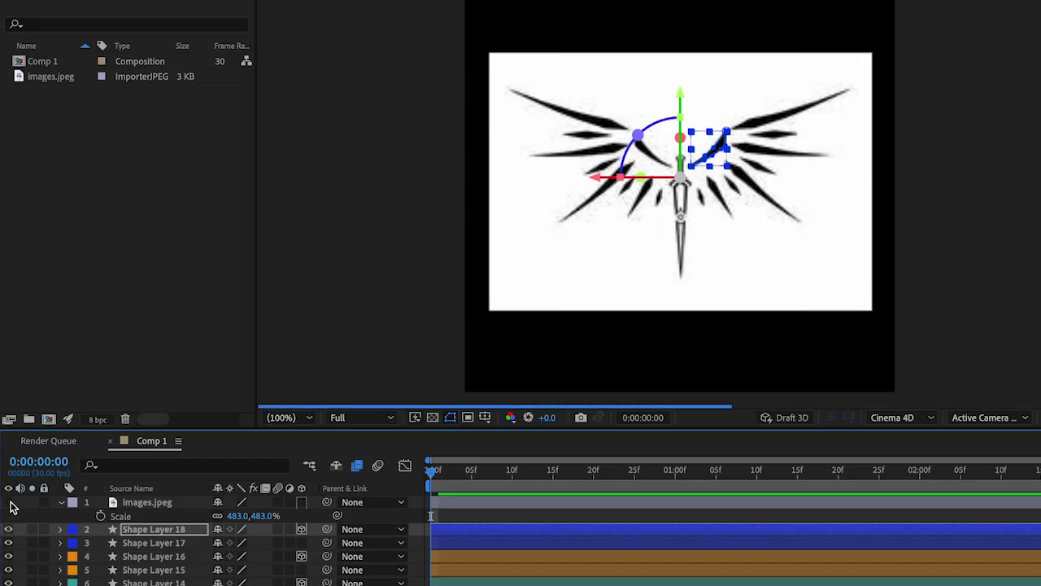
Toggle the images.jpeg reference off and on to check the traced wings against black.
left_click(9, 503)
left_click(10, 503)
left_click(10, 503)
left_click(10, 503)
left_click(10, 504)
left_click(10, 504)
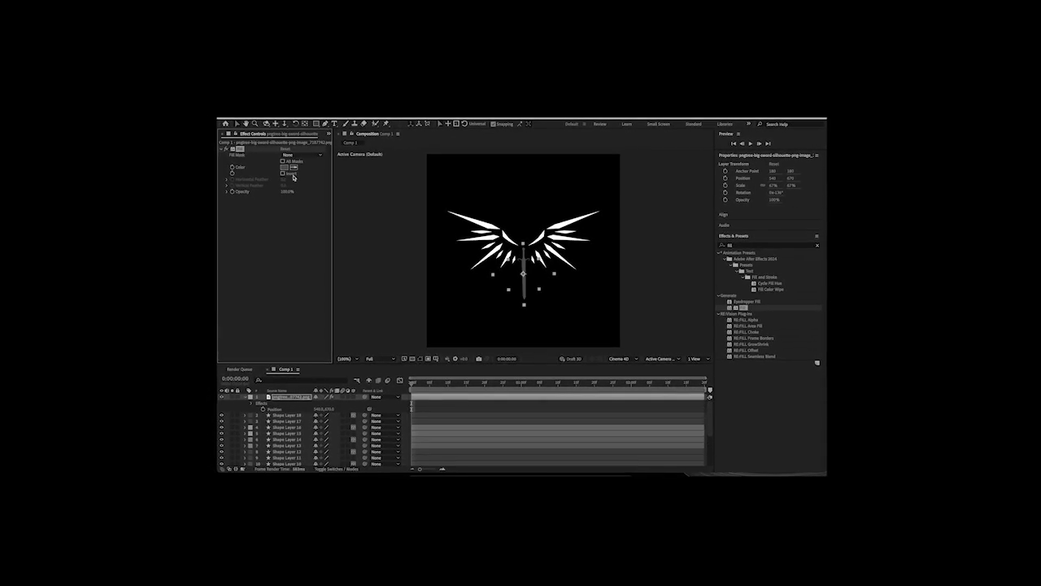
Set the Fill effect's colour to white so the wings render white.
left_click(293, 167)
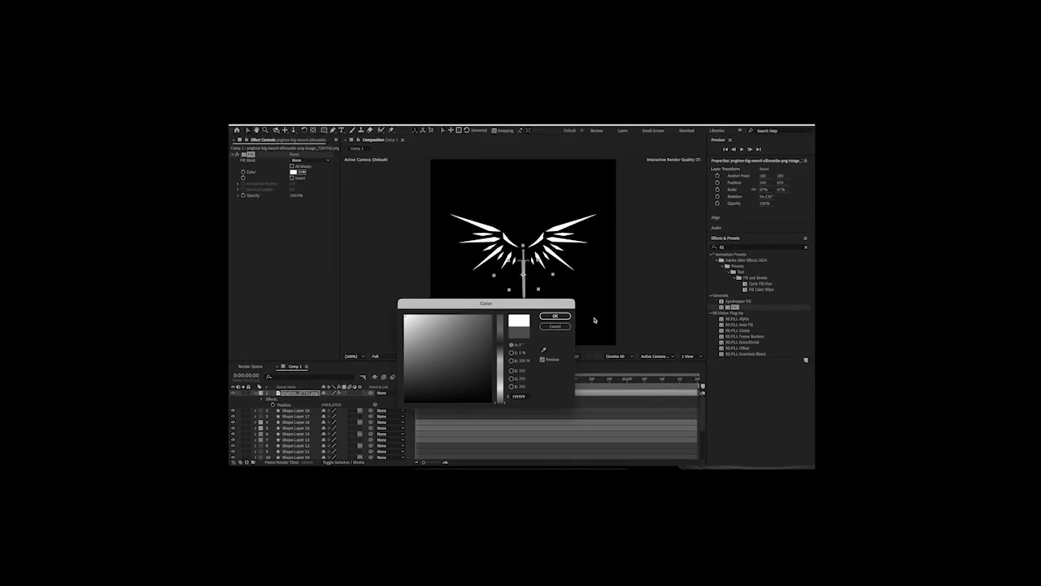
left_click(566, 315)
left_click(522, 403)
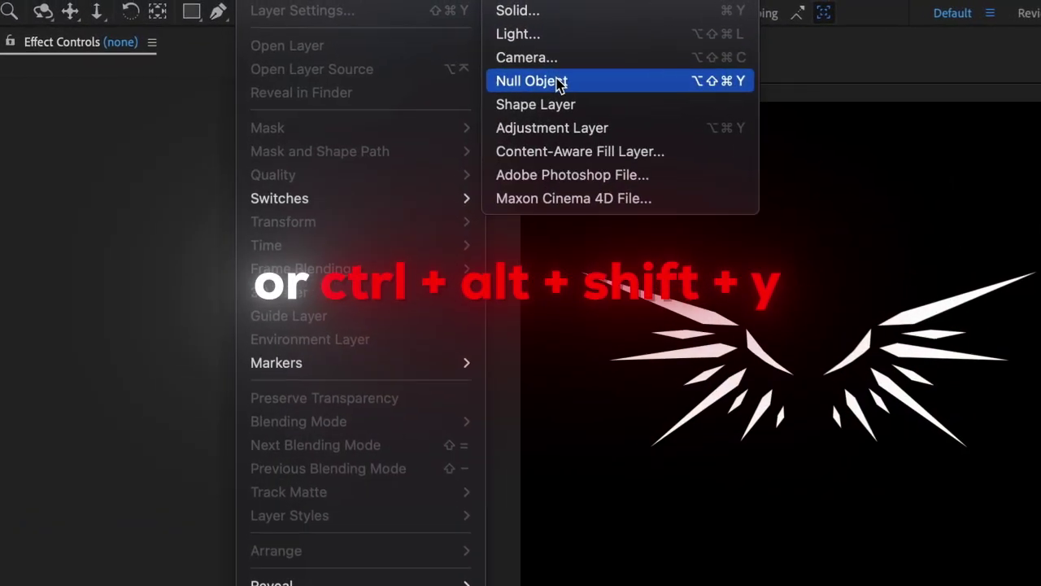
Add a new Null Object layer, Null 1.
left_click(384, 42)
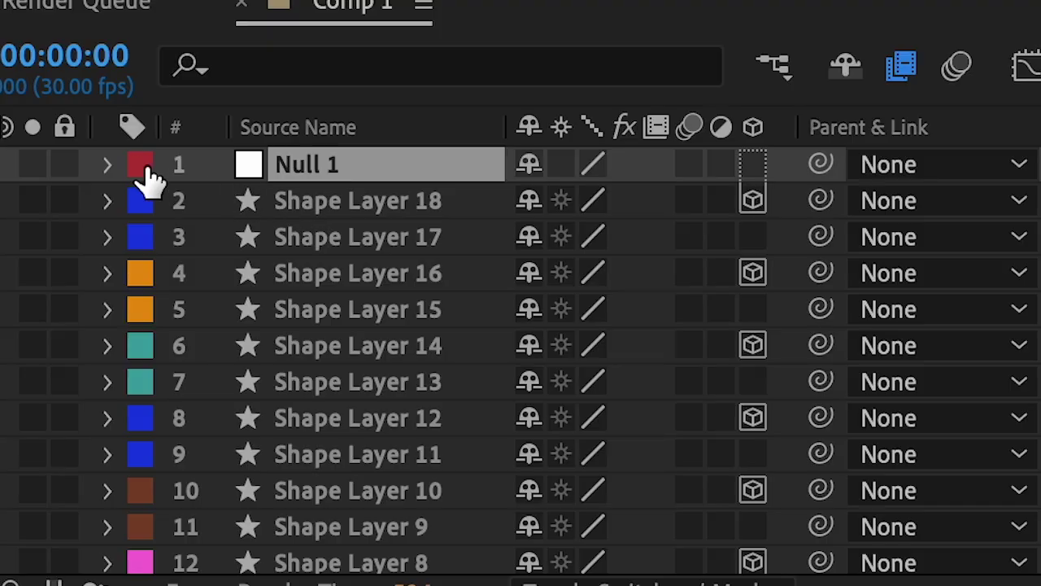
left_click(144, 166)
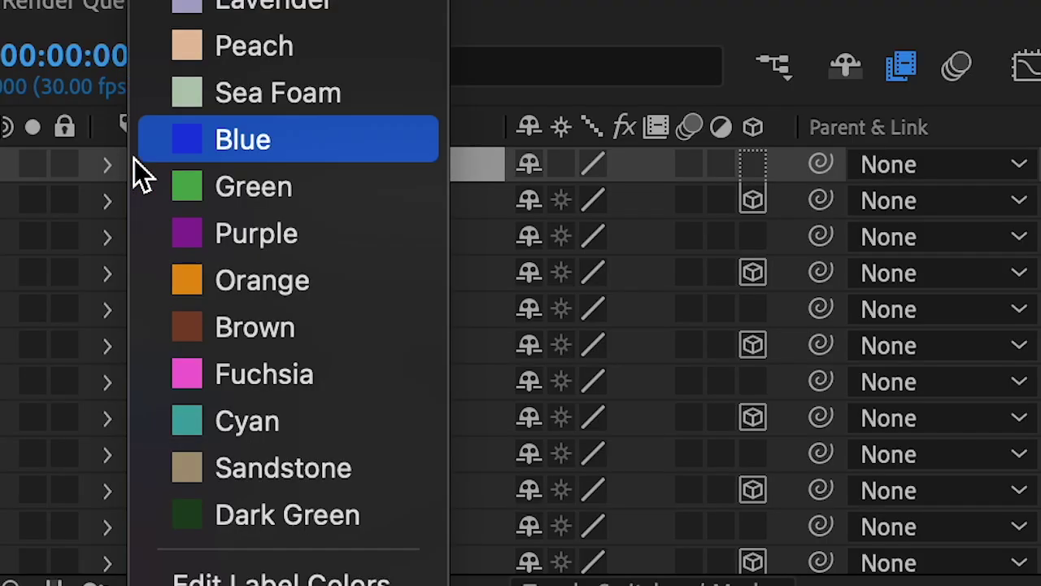
key("Escape")
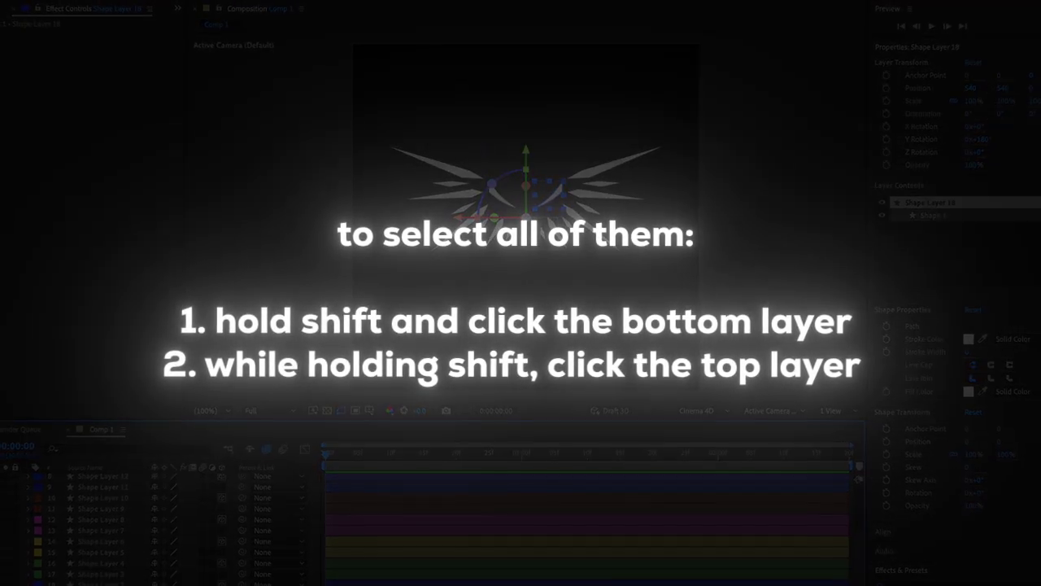
Parent all 18 shape layers to Null 1 and set its Position to 547, 573, 0.
left_click(105, 579, "shift")
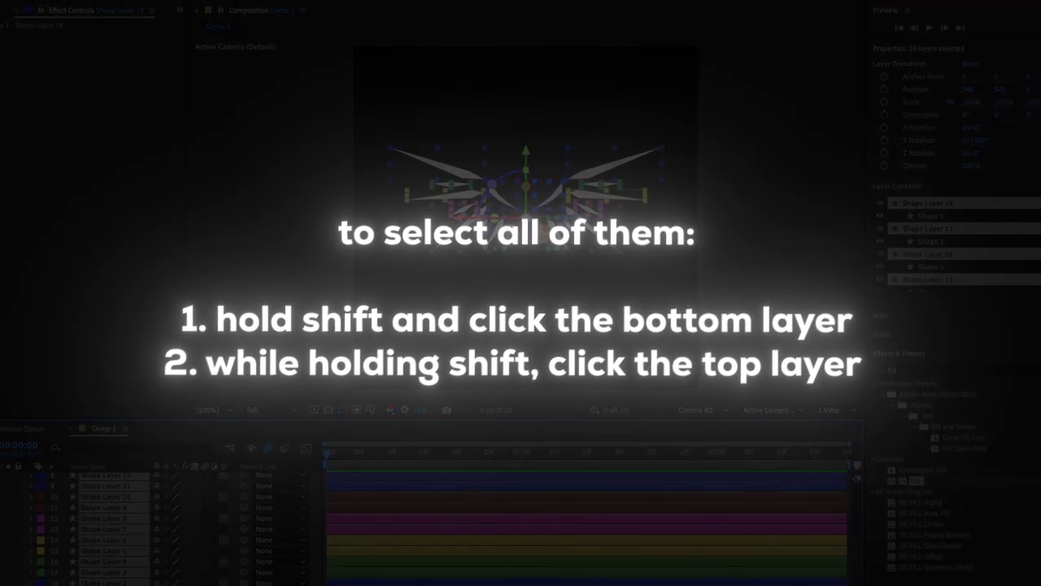
scroll(163, 521, "up", 3)
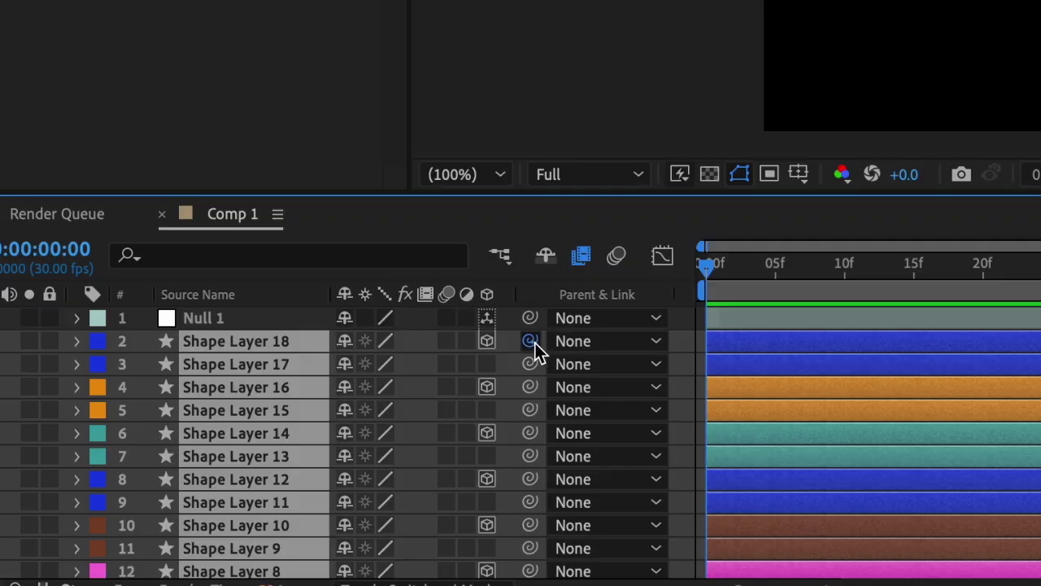
left_click_drag(251, 486, 106, 473)
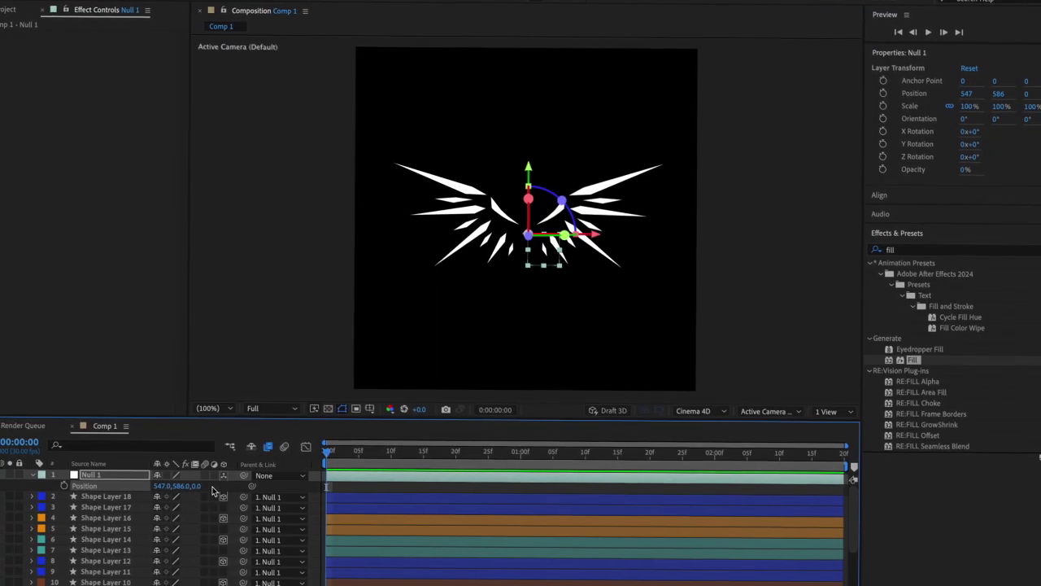
left_click_drag(604, 324, 586, 325)
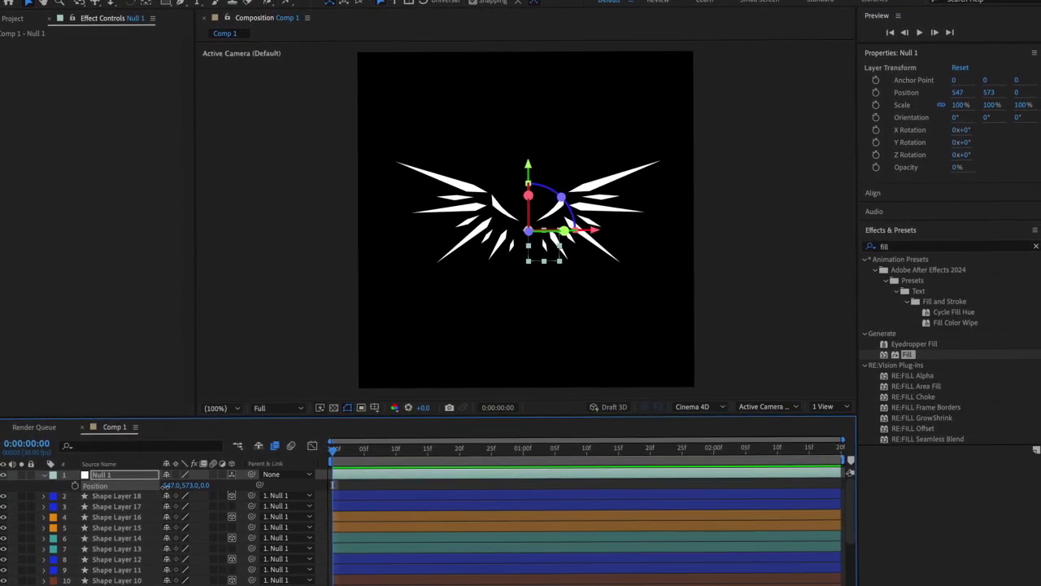
Try an 8° rotation tilt on the selected wing layers, then undo it back to 0°.
left_click(460, 189)
scroll(476, 550, "down", 3)
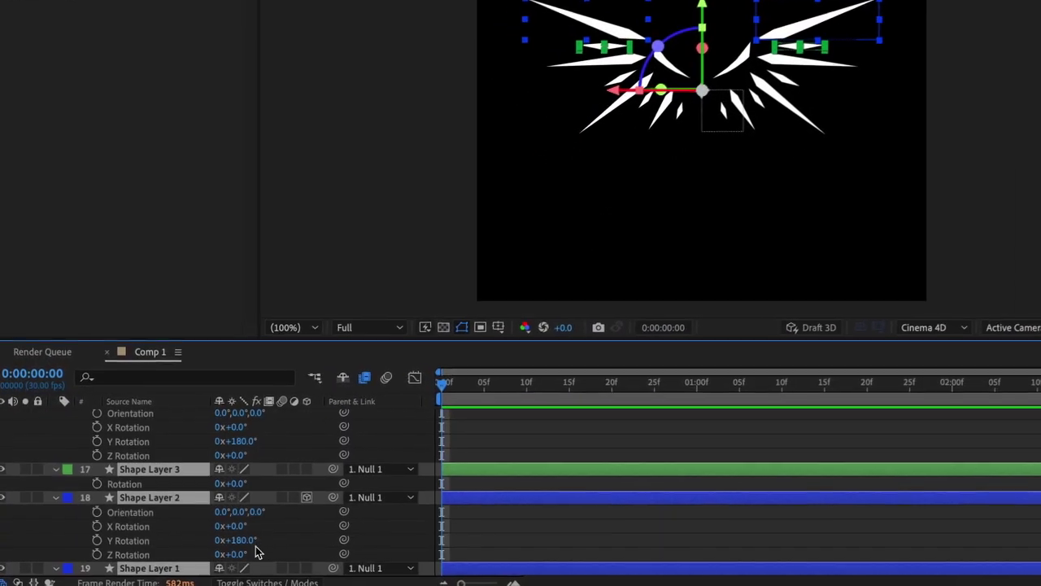
left_click_drag(259, 531, 301, 534)
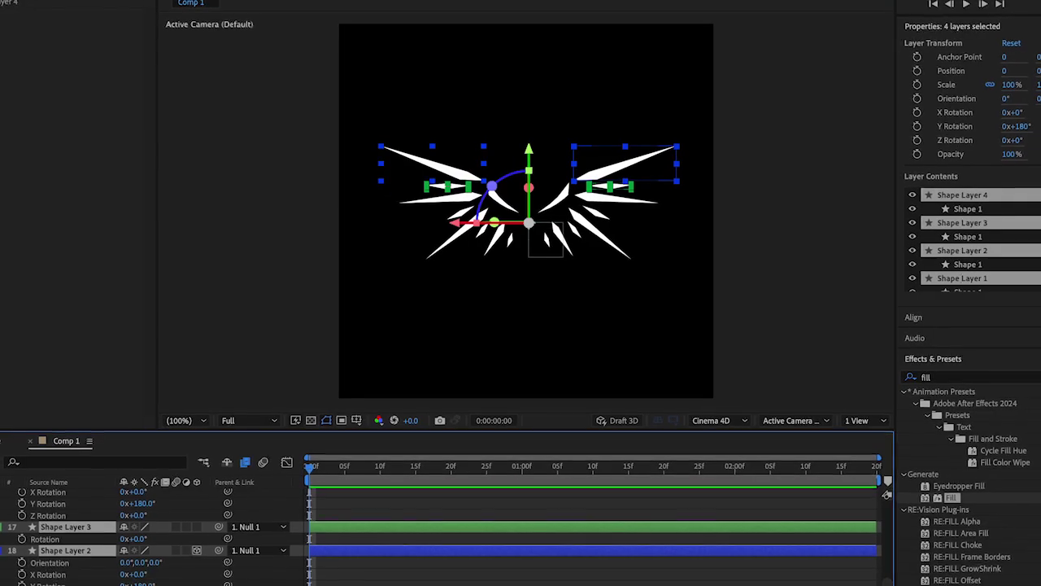
left_click_drag(998, 144, 1008, 144)
key("ctrl+z")
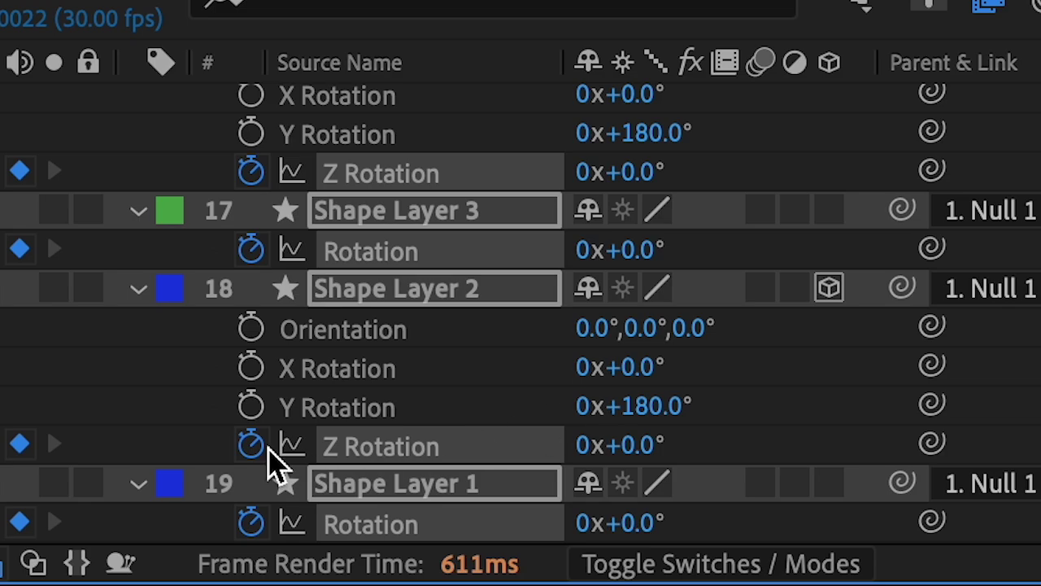
Keyframe Scale on the four wing layers starting at 74%, and select their rotation keyframes.
key("s")
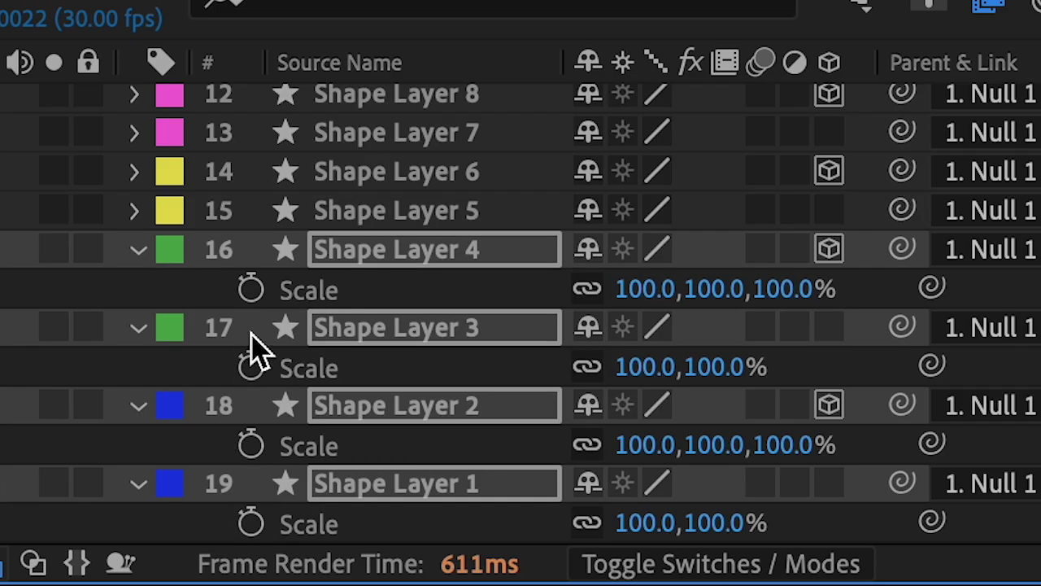
left_click(252, 287)
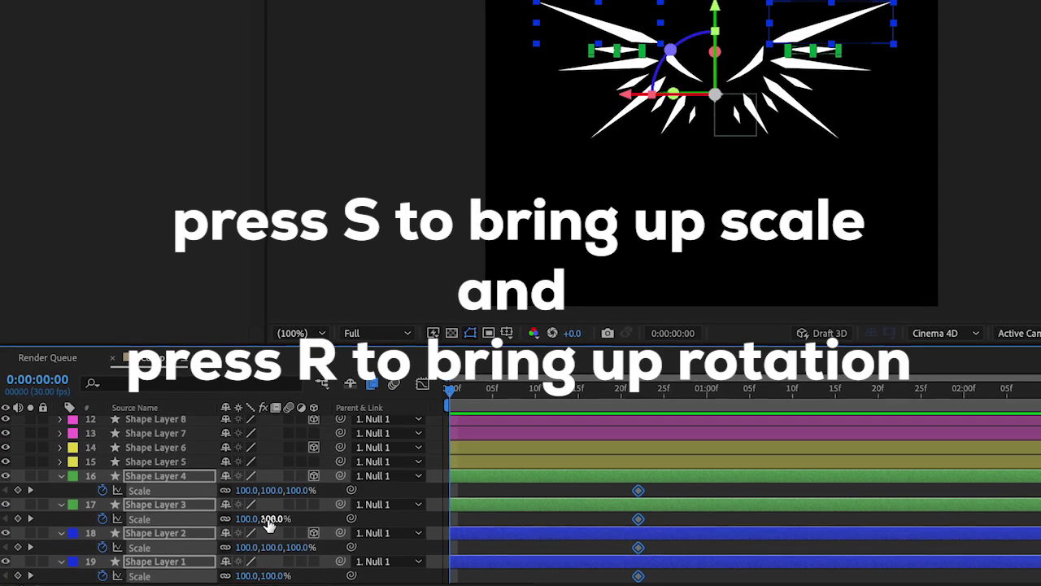
left_click_drag(272, 491, 251, 493)
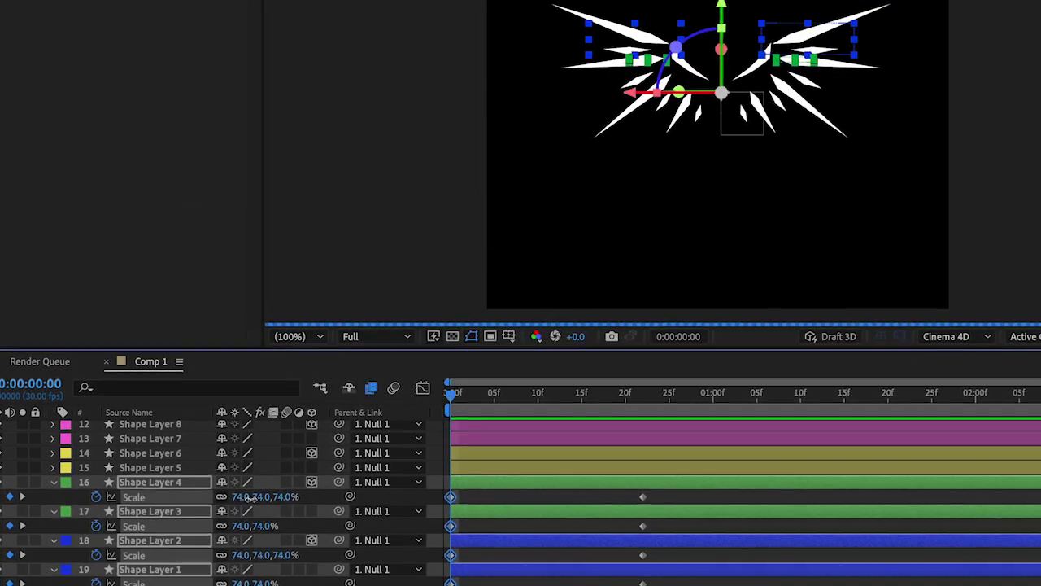
key("r")
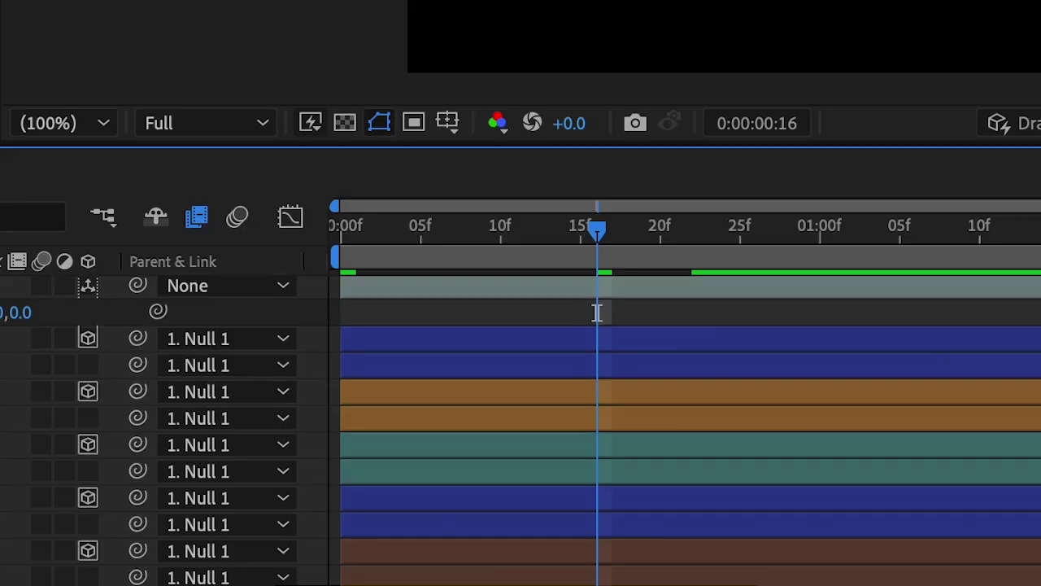
key("r")
left_click_drag(761, 574, 305, 432)
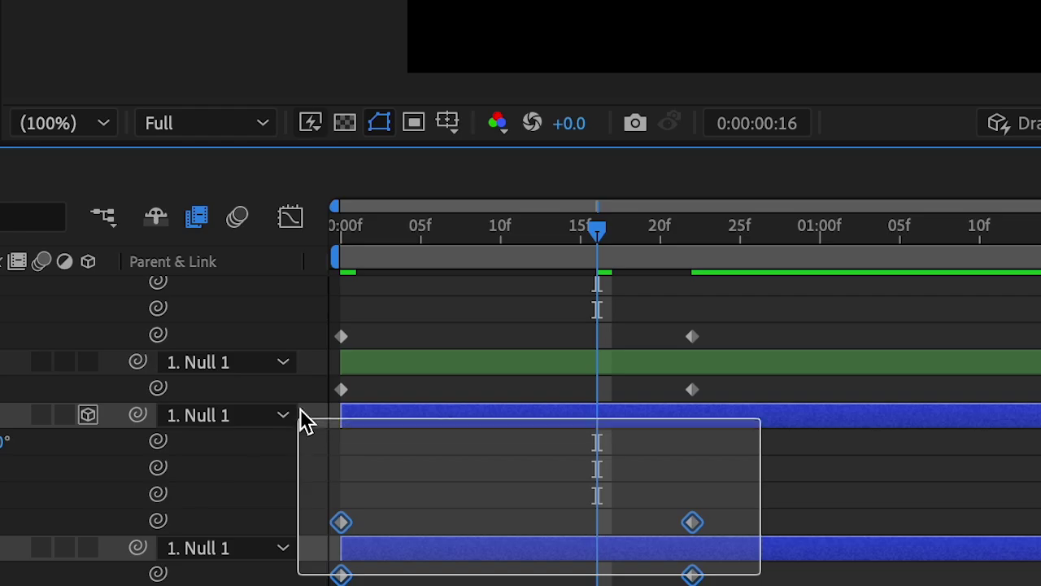
Ease the rotation keyframes in the speed graph with about 74% and 83% influence.
left_click_drag(297, 330, 296, 250)
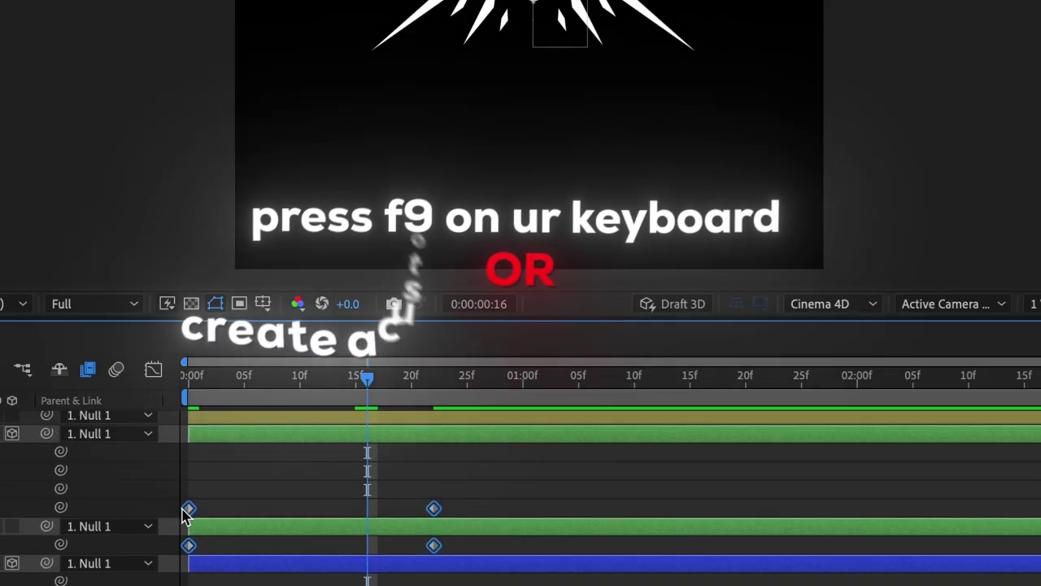
scroll(186, 515, "up", 1)
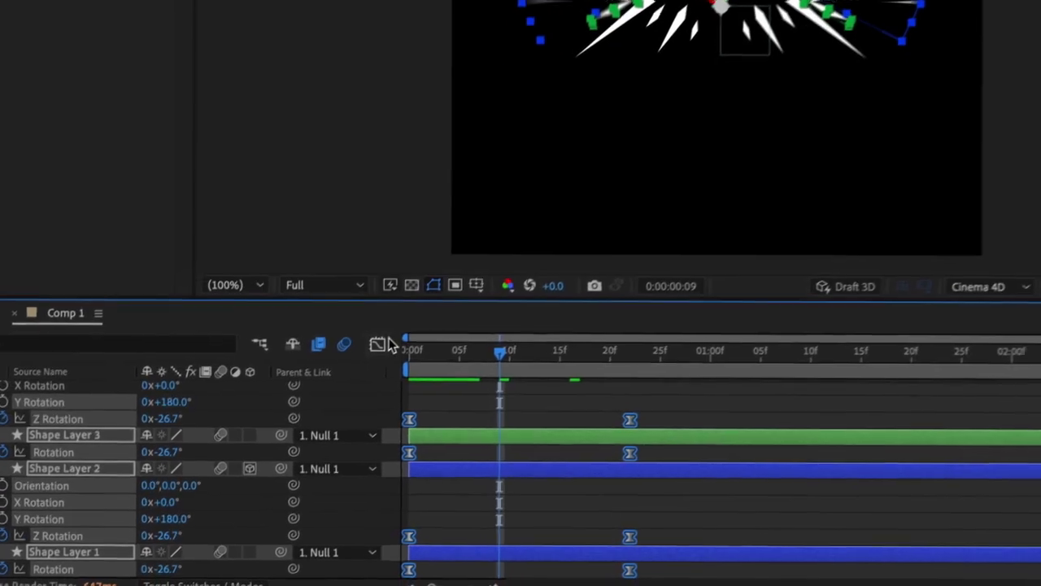
left_click(384, 344)
left_click_drag(652, 505, 611, 548)
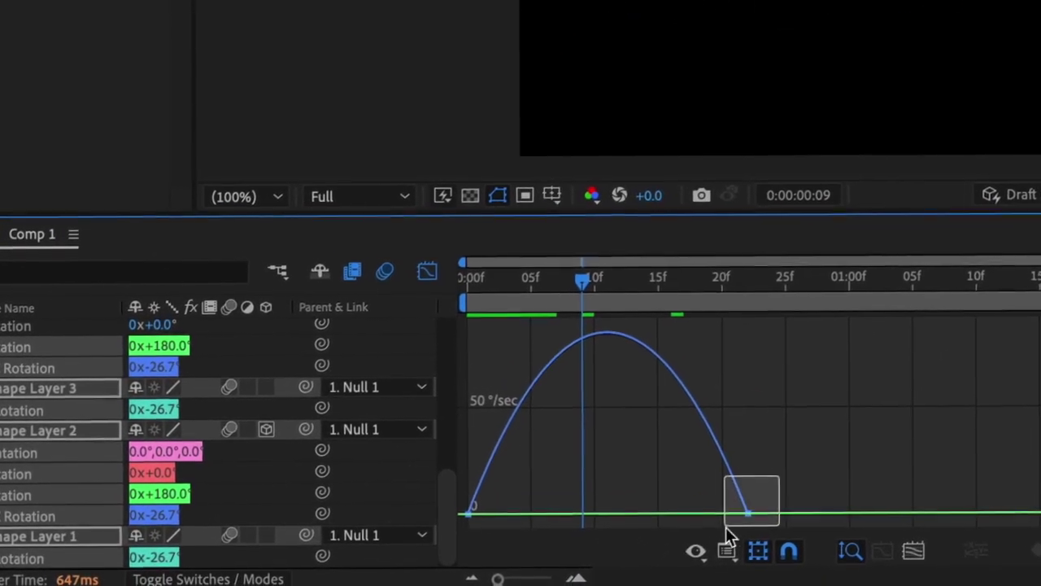
left_click_drag(729, 537, 727, 535)
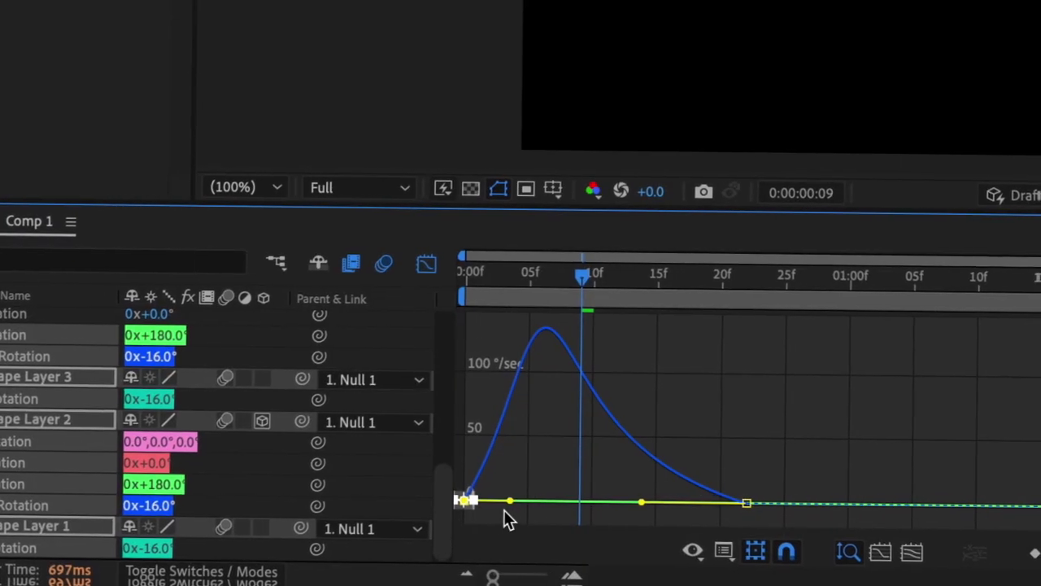
left_click_drag(509, 501, 563, 510)
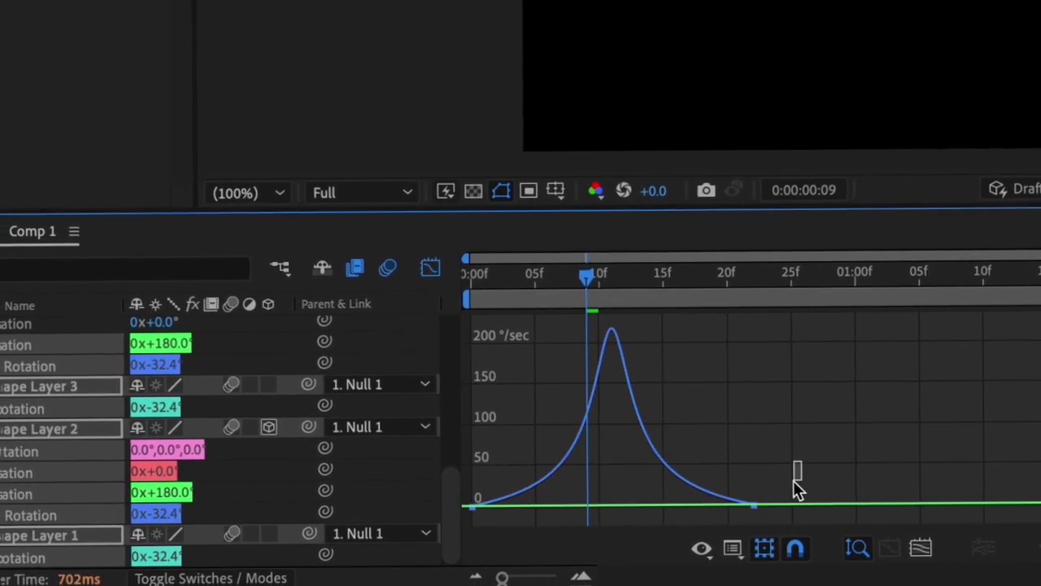
left_click_drag(796, 482, 747, 516)
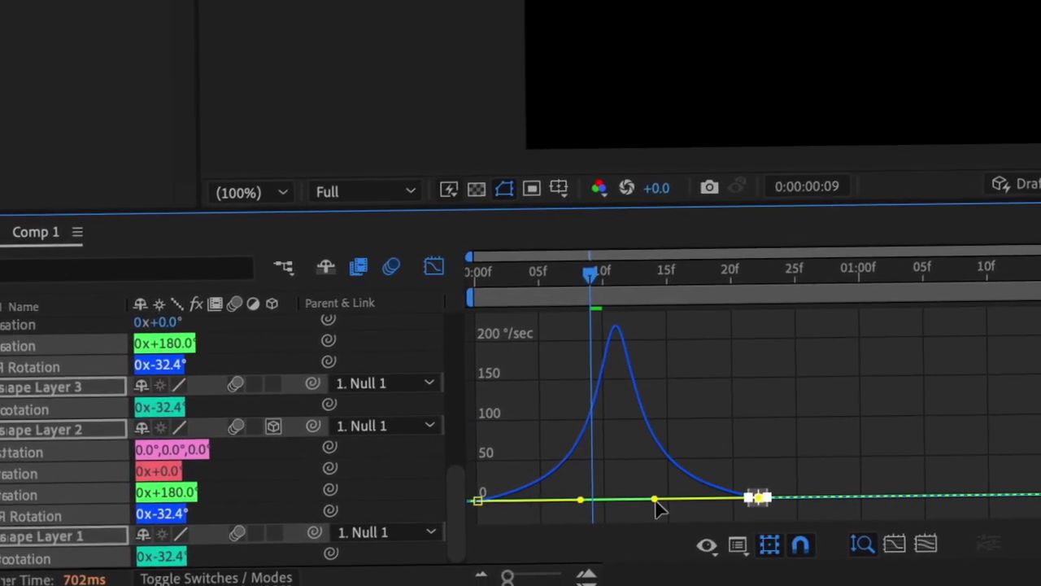
left_click_drag(657, 500, 627, 507)
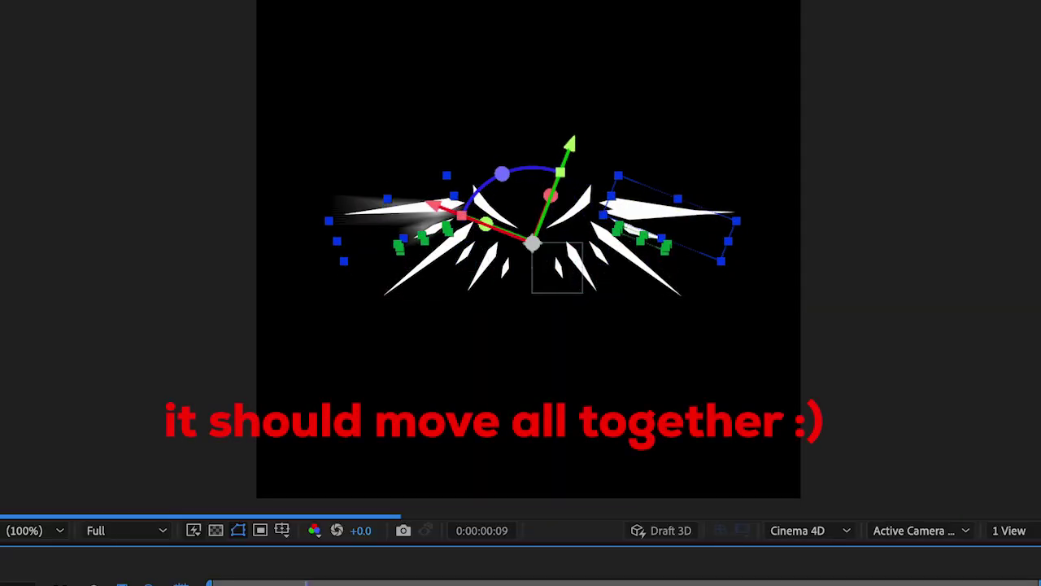
Give the Scale keyframes 74% ease influence matching the rotation speed peak.
left_click_drag(700, 414, 315, 580)
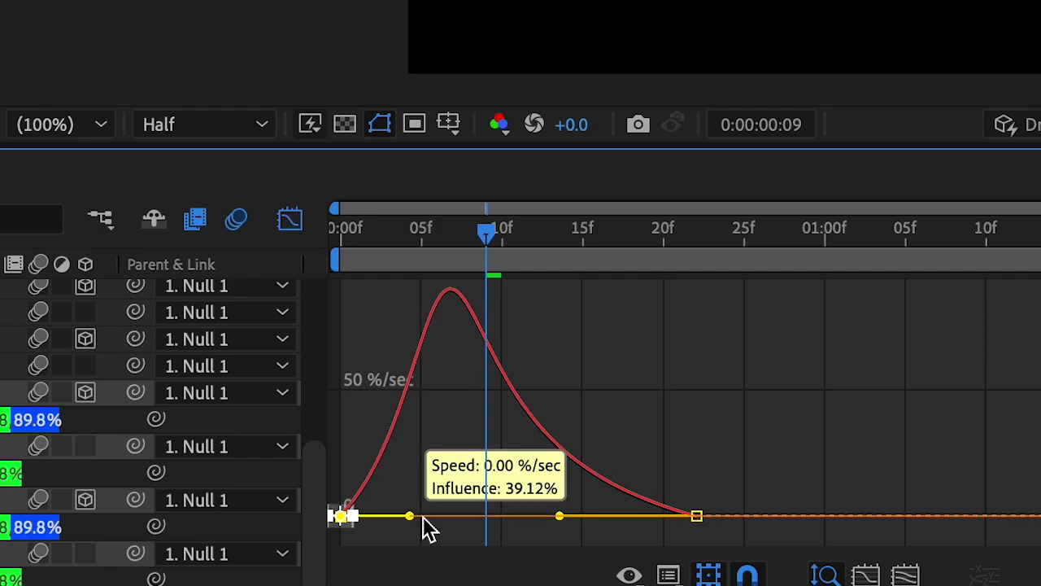
left_click_drag(426, 525, 474, 523)
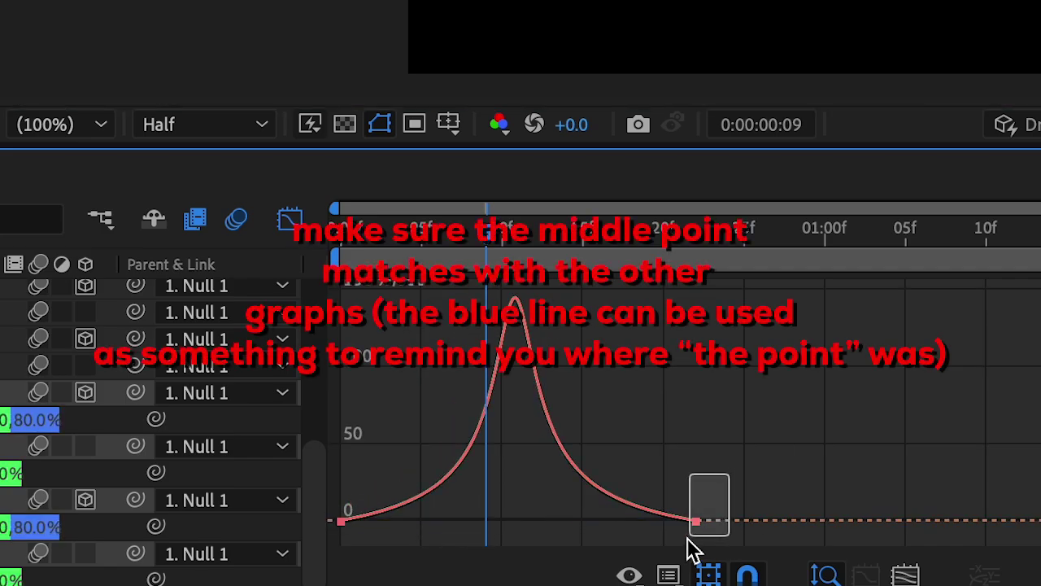
left_click_drag(691, 537, 684, 537)
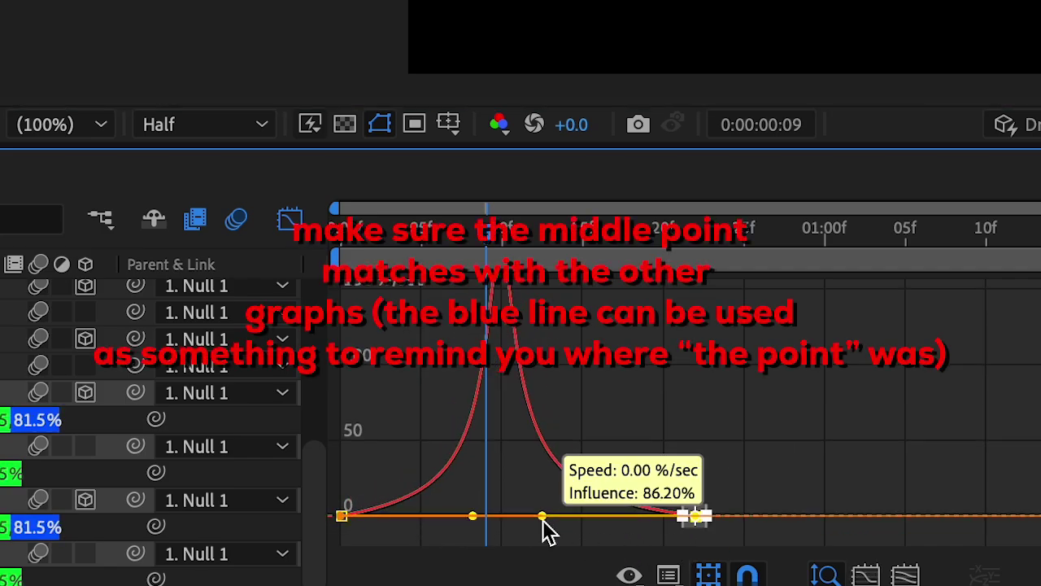
left_click_drag(530, 527, 530, 525)
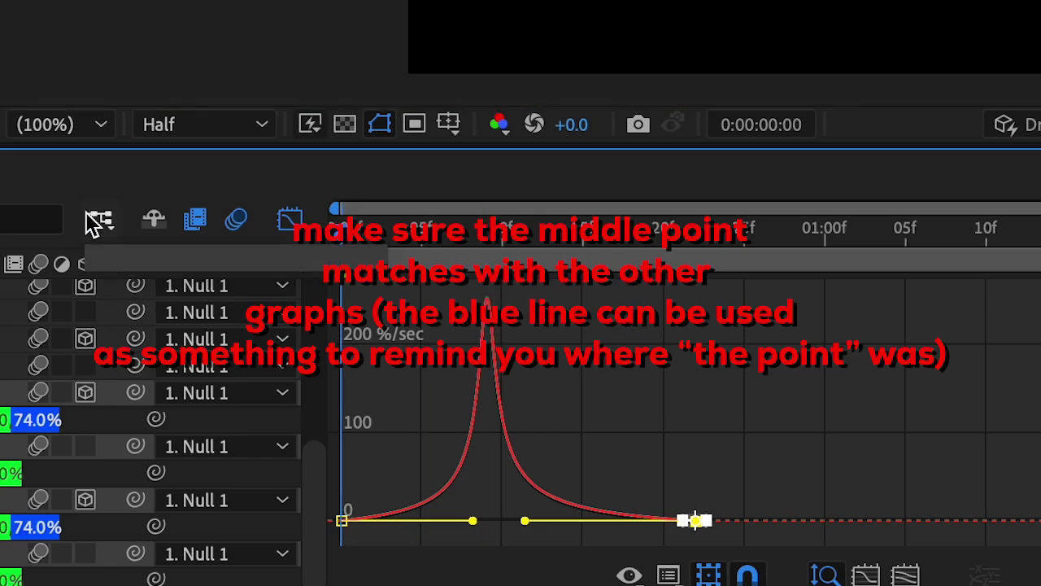
Preview the wing animation and shift the Scale and Rotation keyframes 9 frames later.
key("space")
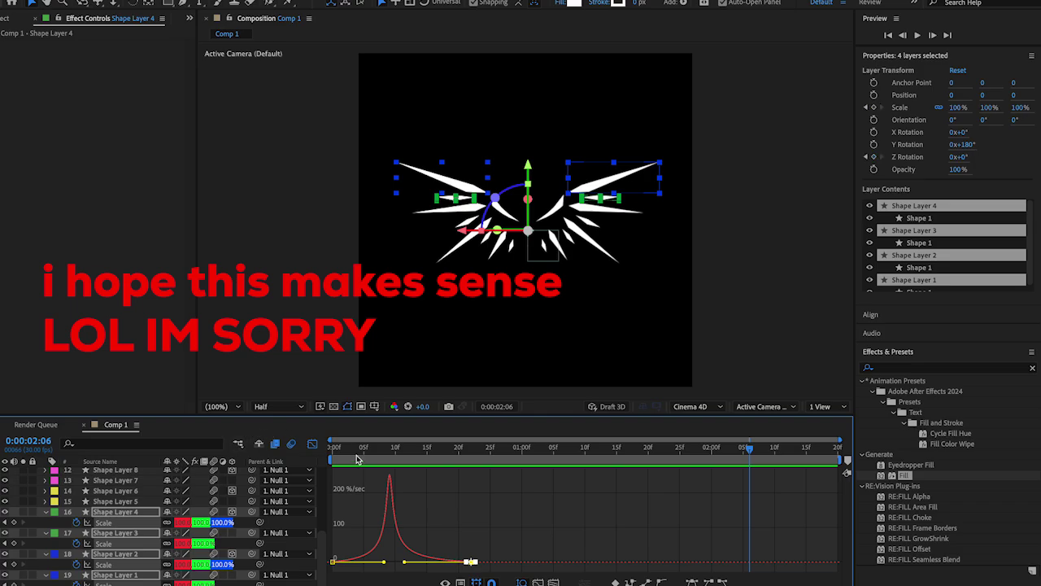
key("space")
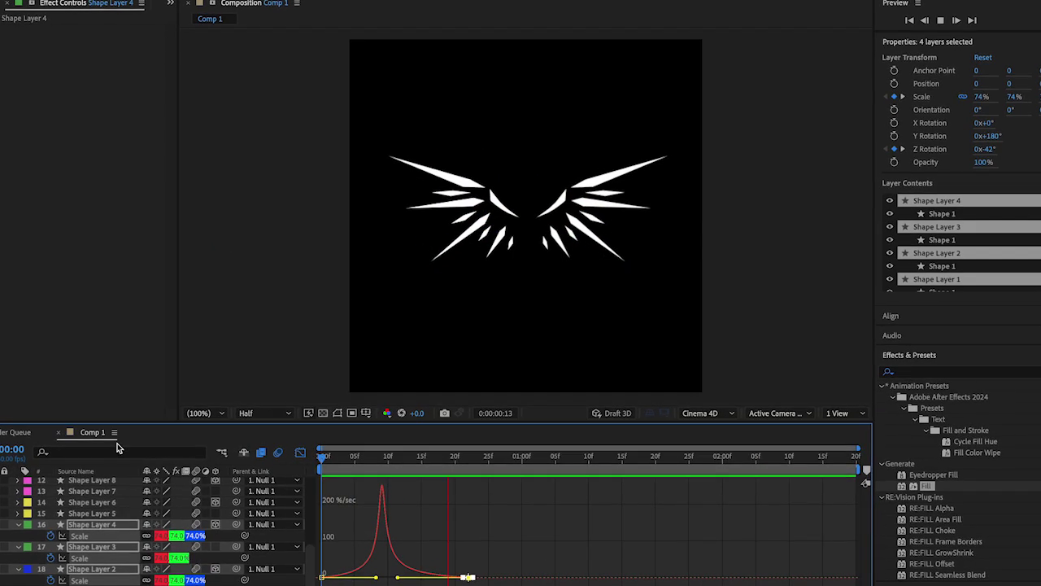
key("space")
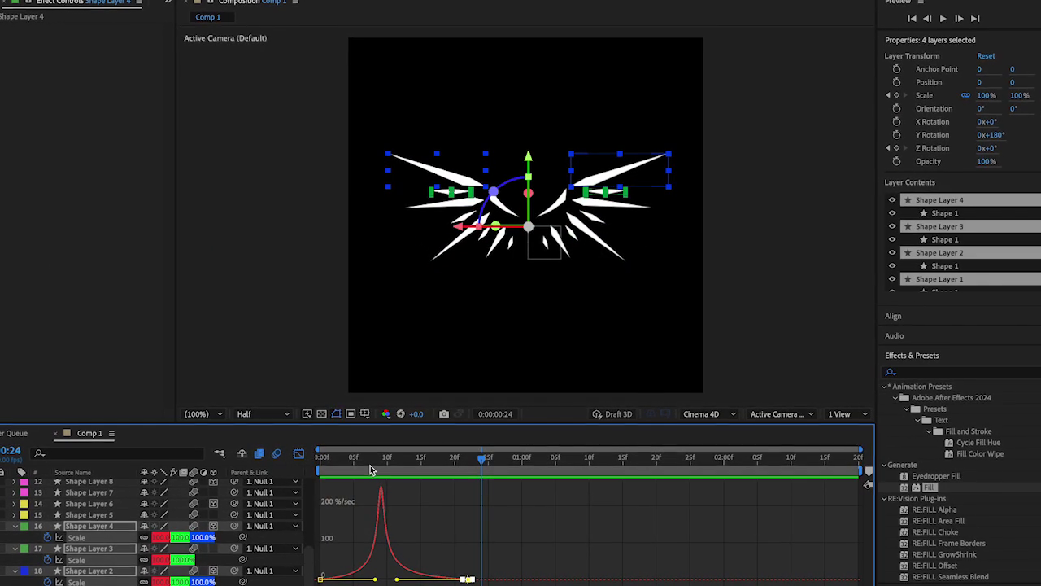
left_click_drag(370, 466, 320, 462)
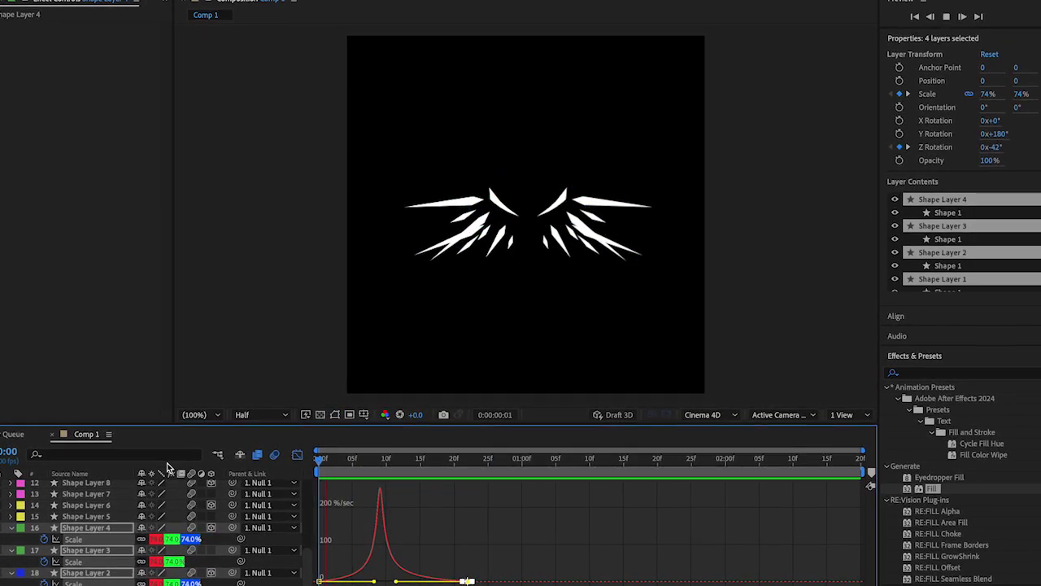
key("u")
key("shift+F3")
left_click_drag(370, 353, 475, 368)
key("space")
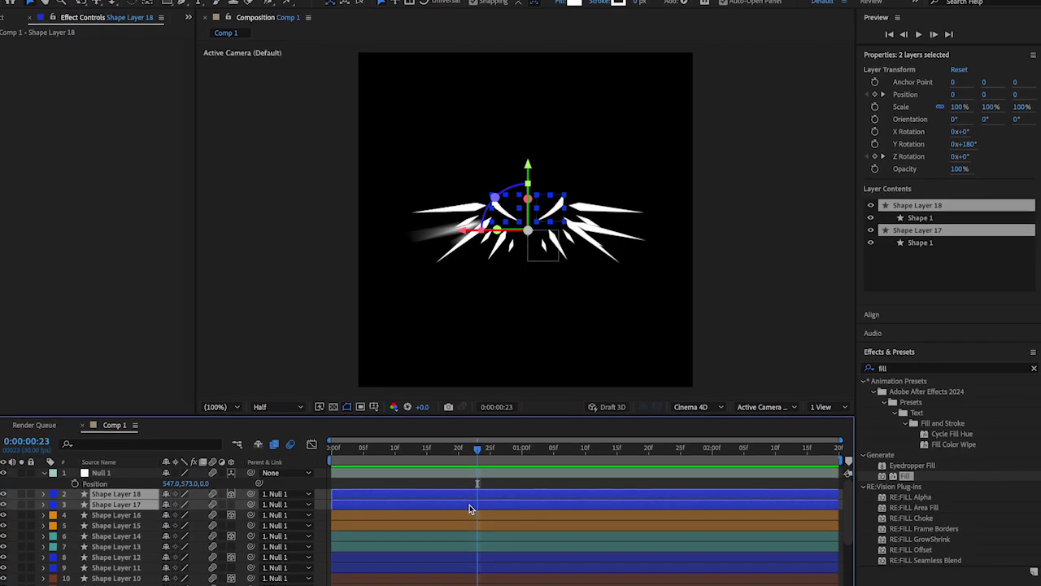
Offset Shape Layer 18's feather Position to X 58.
key("p")
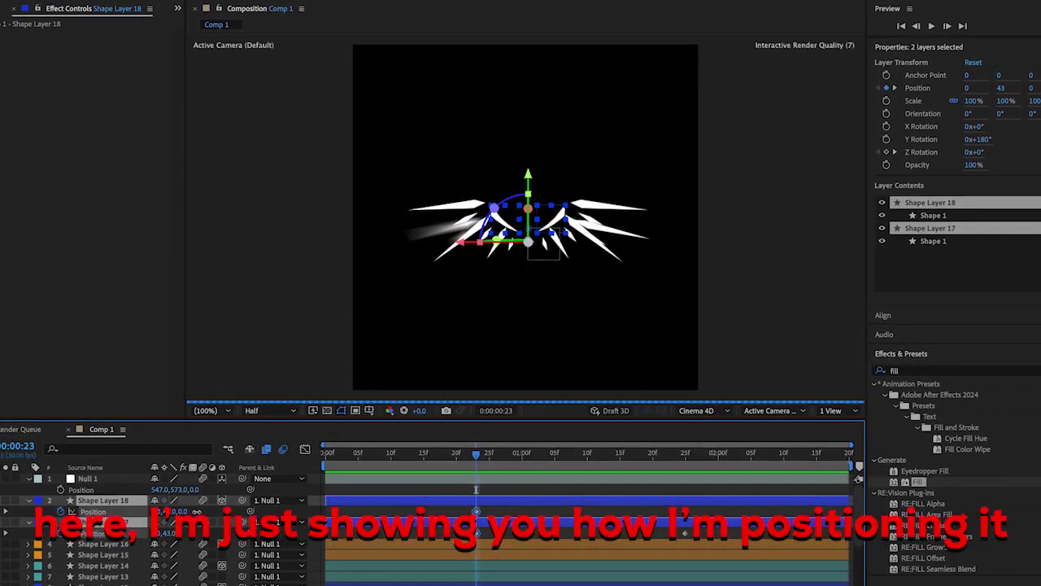
left_click(556, 547)
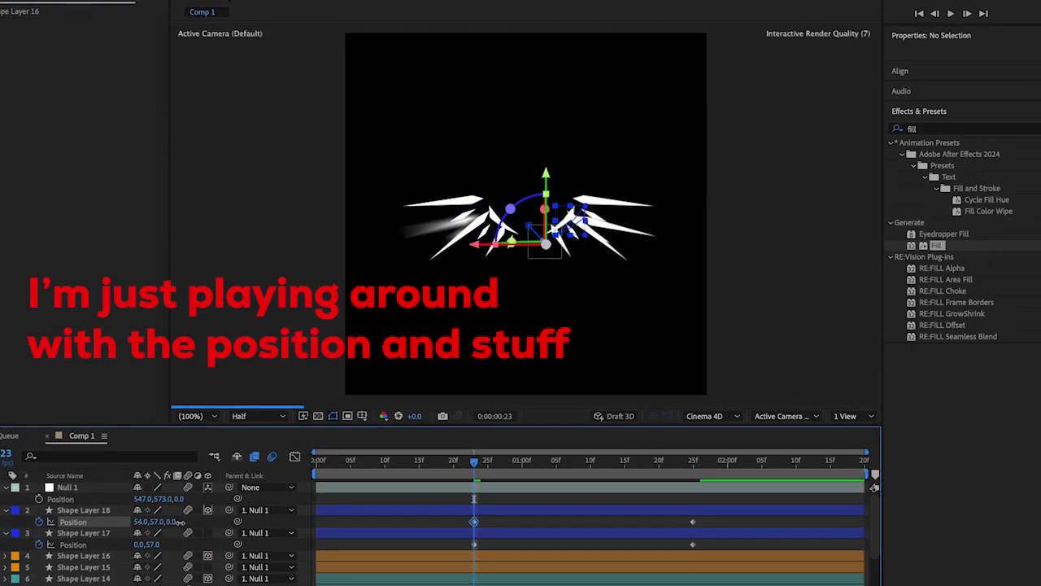
left_click_drag(181, 521, 180, 523)
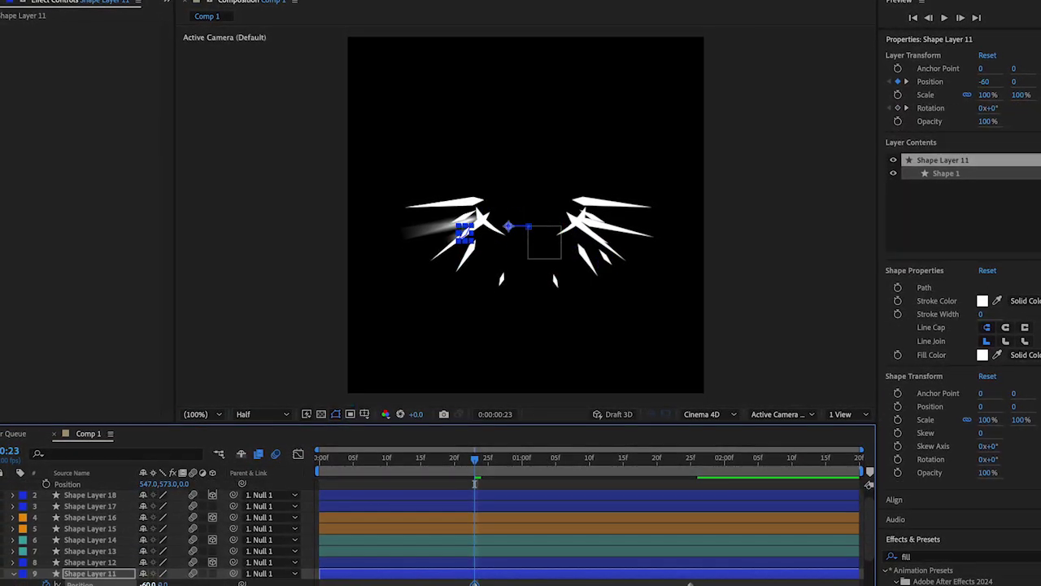
Paste Position offsets onto Shape Layers 9 and 5, shifting their feathers left.
key("ctrl+Down")
key("u")
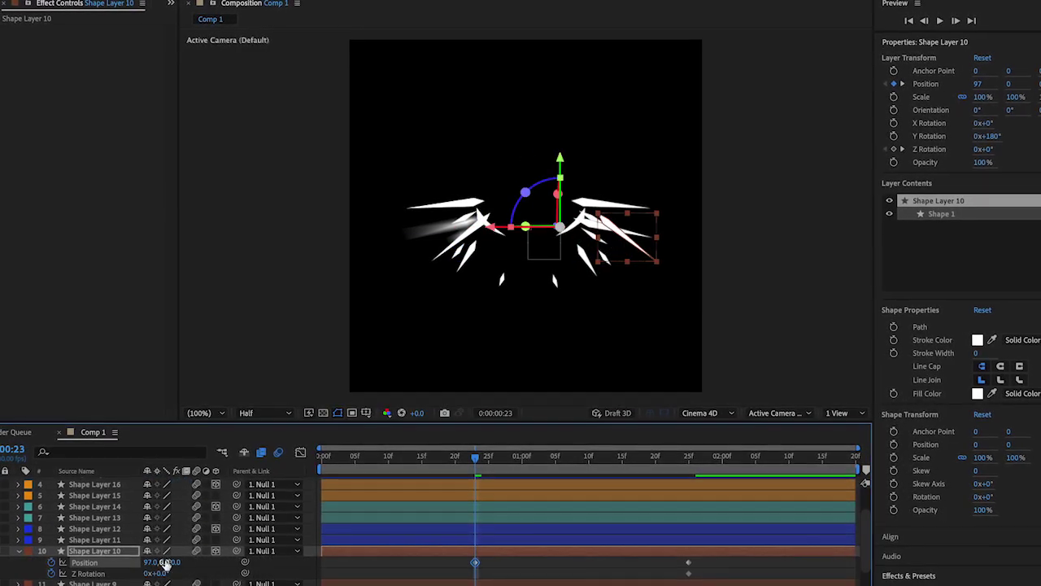
key("u")
key("ctrl+v")
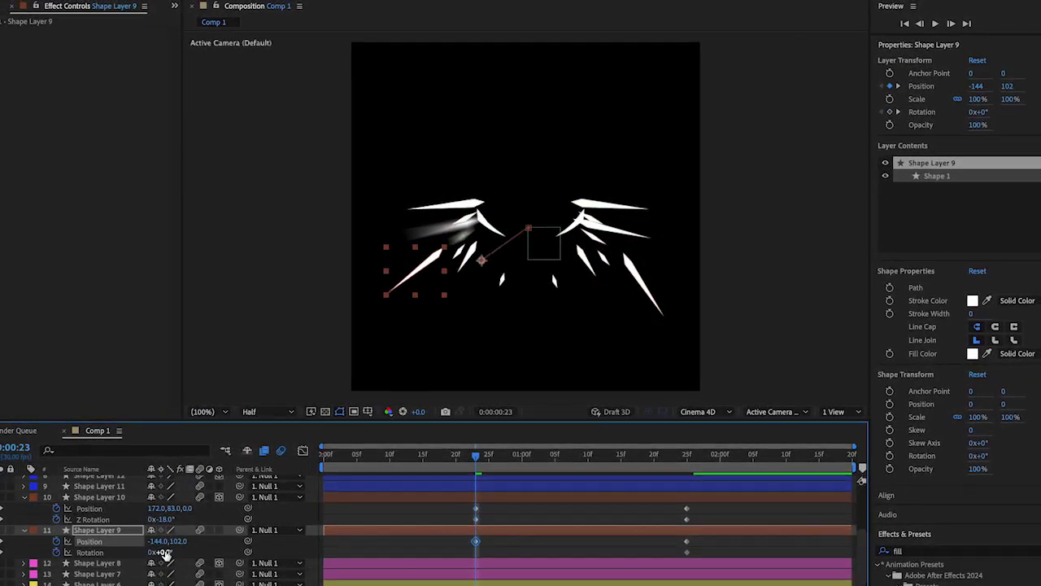
key("ctrl+Down")
key("u")
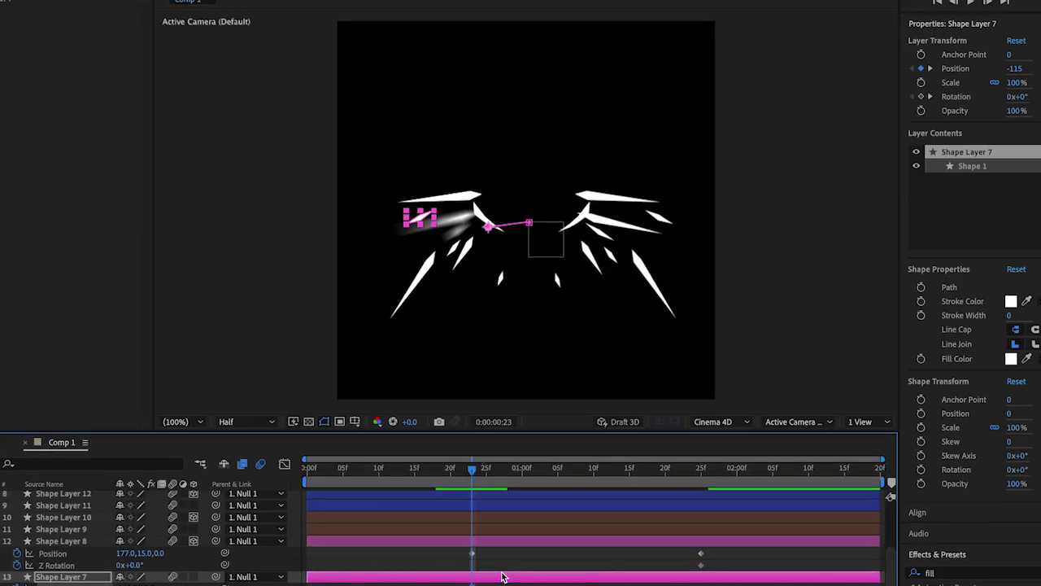
key("u")
key("ctrl+v")
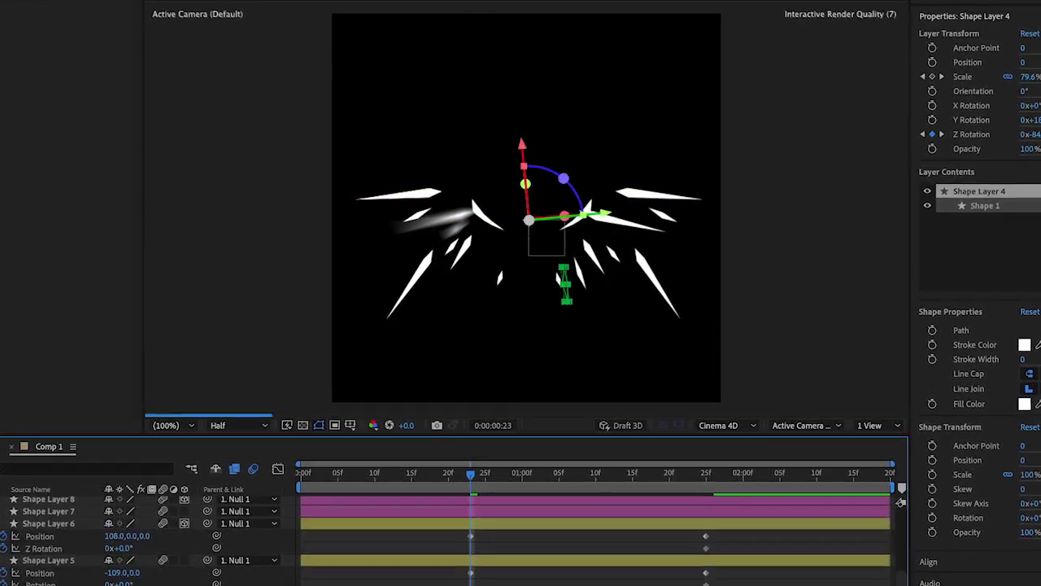
scroll(407, 529, "up", 1)
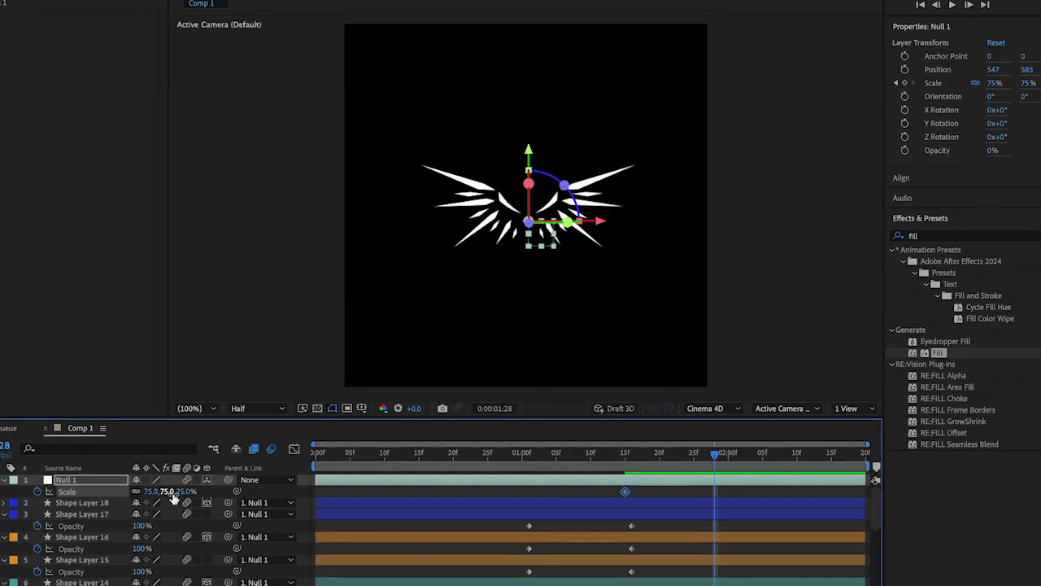
Rescale the wings and type the logo letters into a new Nexa Heavy text layer.
left_click_drag(173, 498, 664, 471)
key("shift+F3")
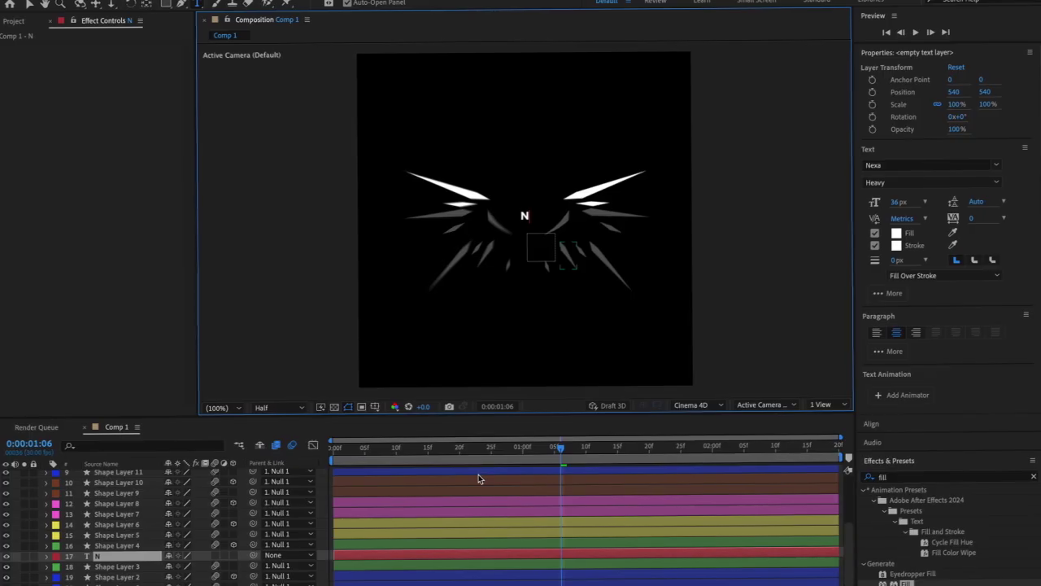
type("O")
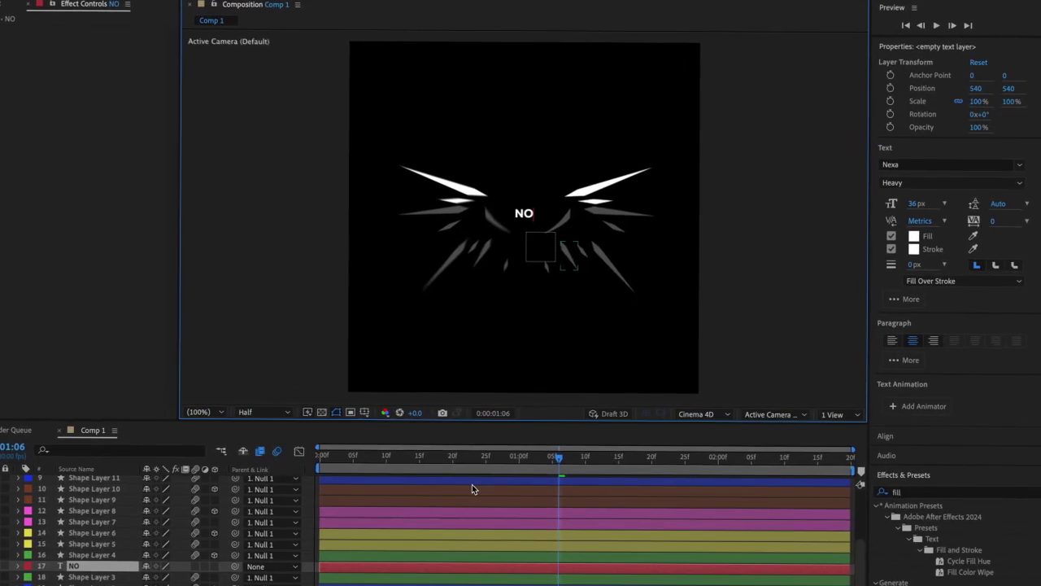
key("BackSpace")
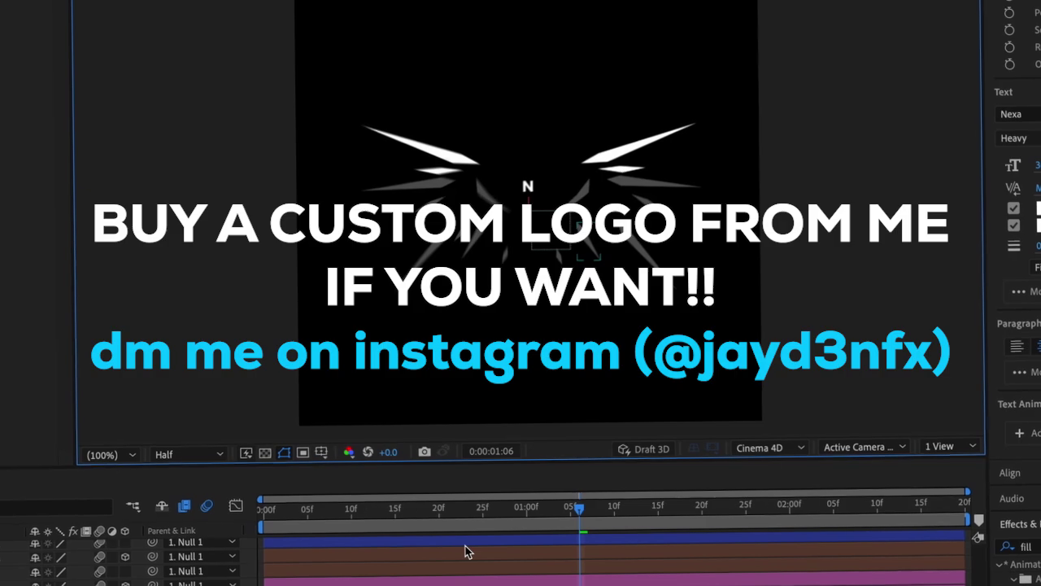
key("Return")
type("OT")
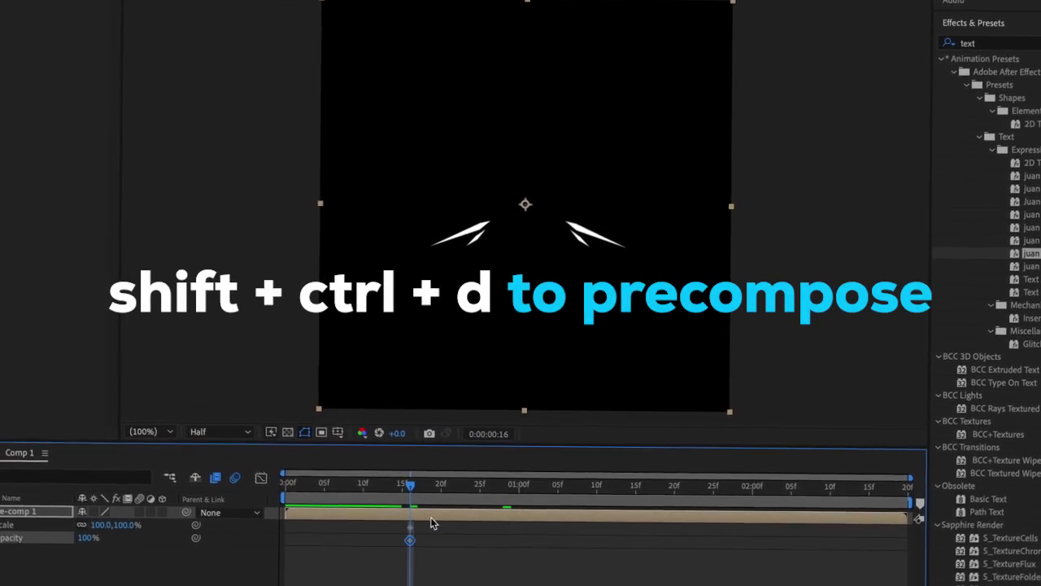
Apply Easy Ease to the four Scale and Opacity keyframes, view their speed curves, and preview.
left_click_drag(382, 484, 125, 482)
key("shift+s")
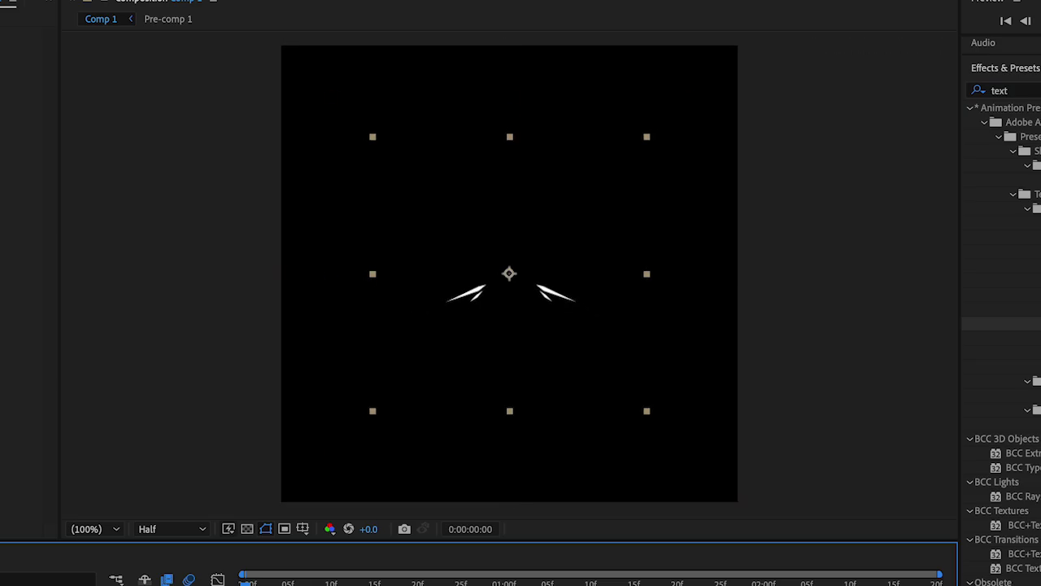
left_click_drag(1020, 420, 926, 389)
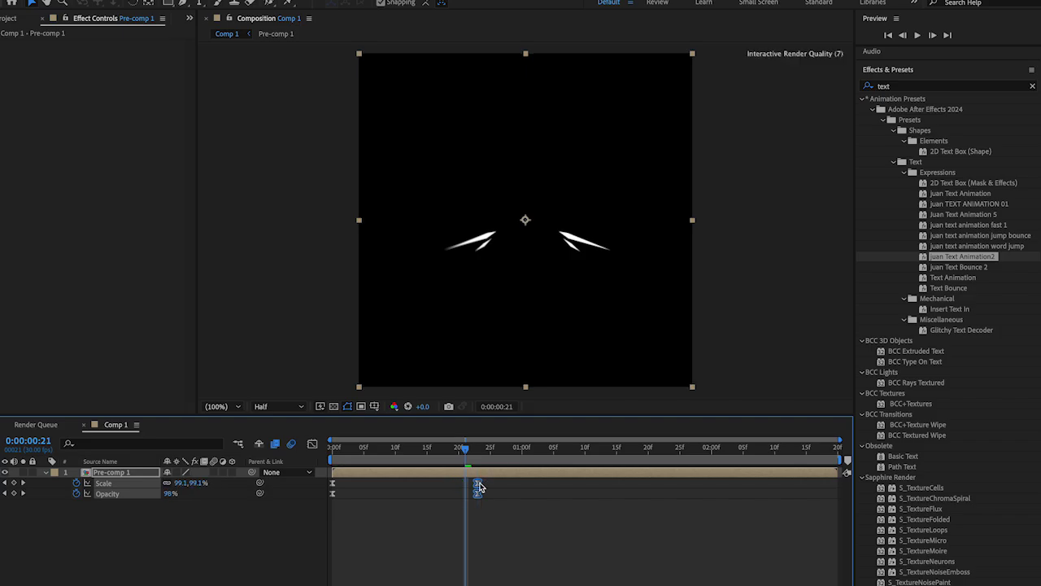
left_click_drag(543, 507, 325, 478)
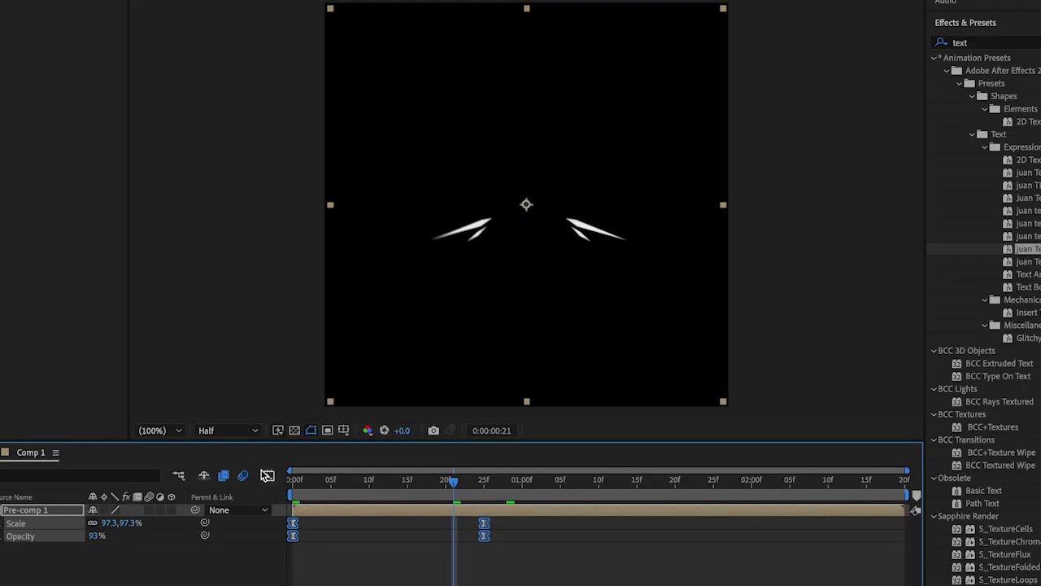
left_click(268, 476)
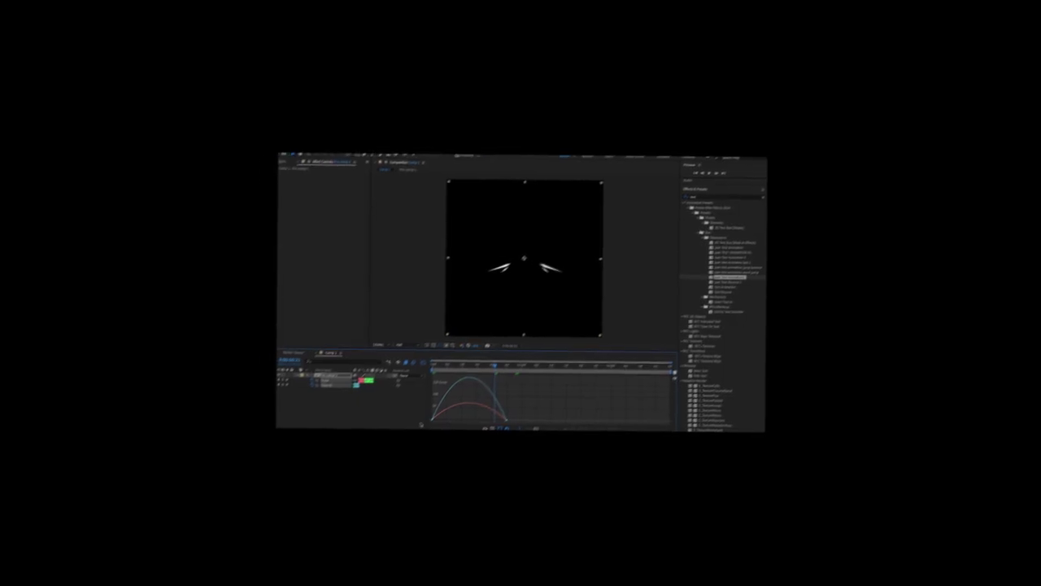
left_click_drag(526, 406, 494, 418)
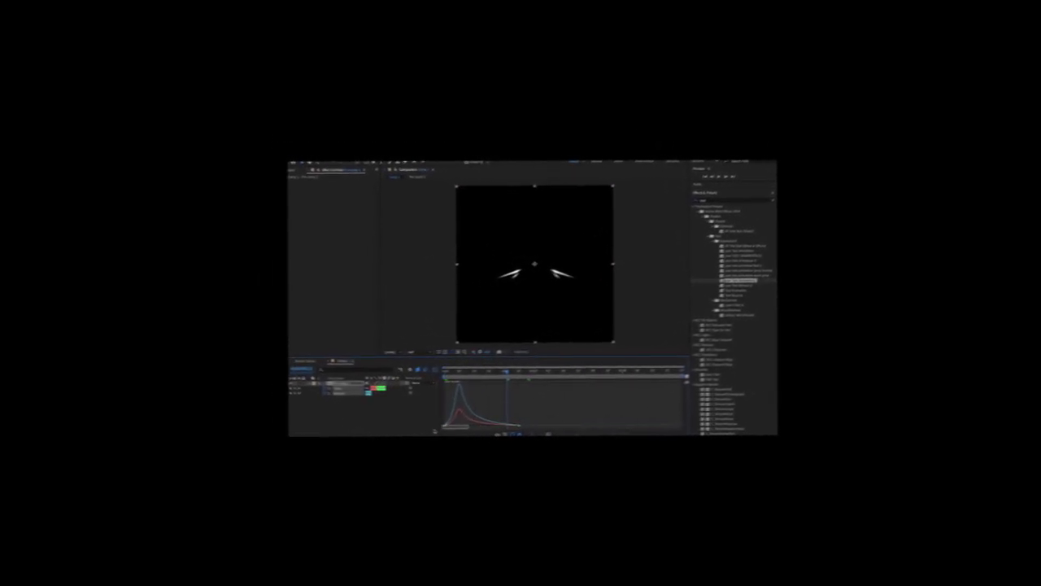
key("space")
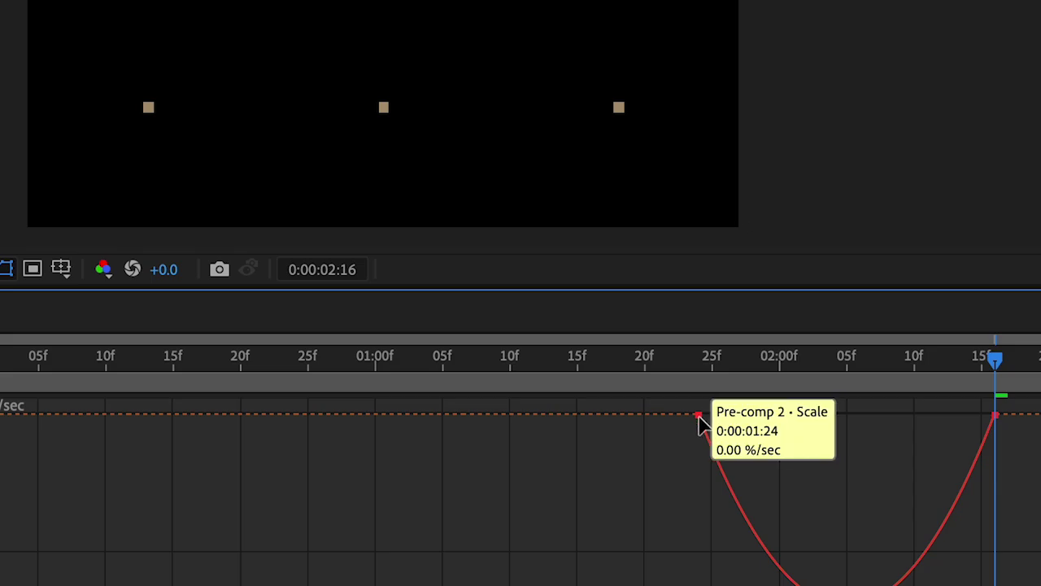
Lengthen the Scale curve's incoming ease, then set the wings' Warp Bend to 0.
left_click_drag(876, 421, 947, 414)
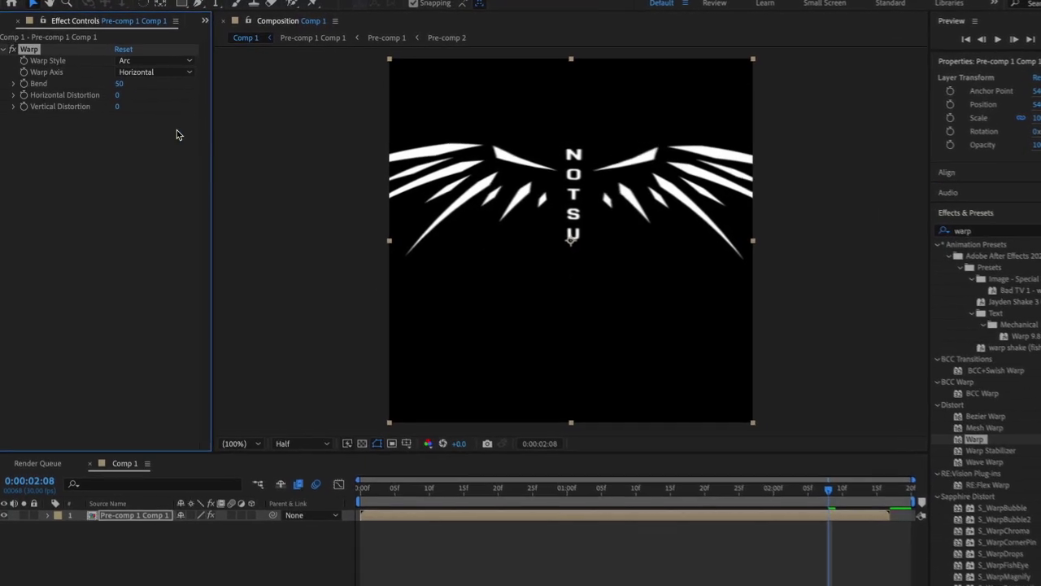
left_click(144, 75)
left_click(156, 270)
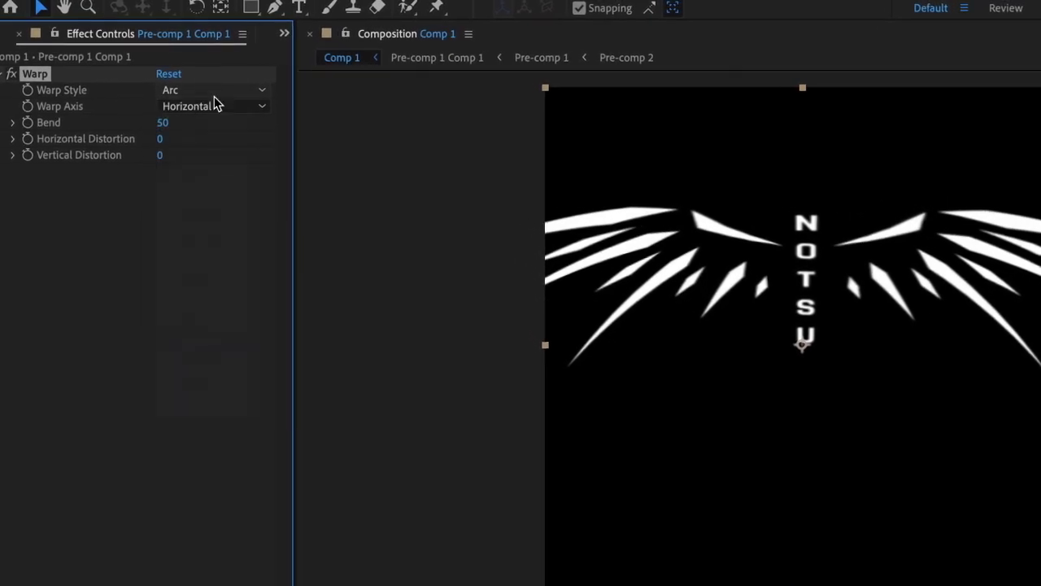
left_click(166, 125)
type("0")
key("Return")
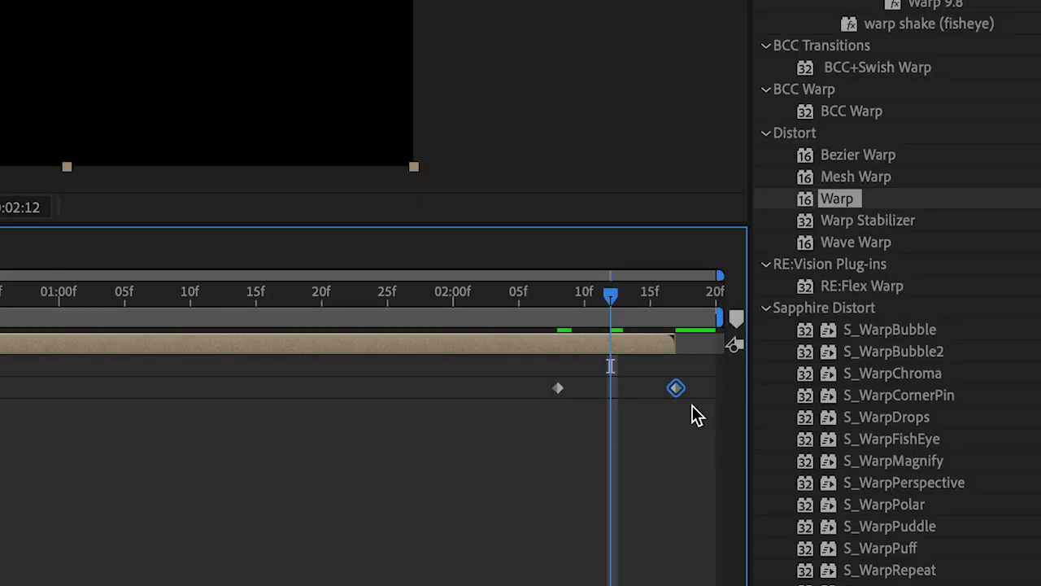
Ease both Bend keyframes with F9 and reshape their curve in the value graph.
left_click_drag(702, 430, 524, 360)
key("F9")
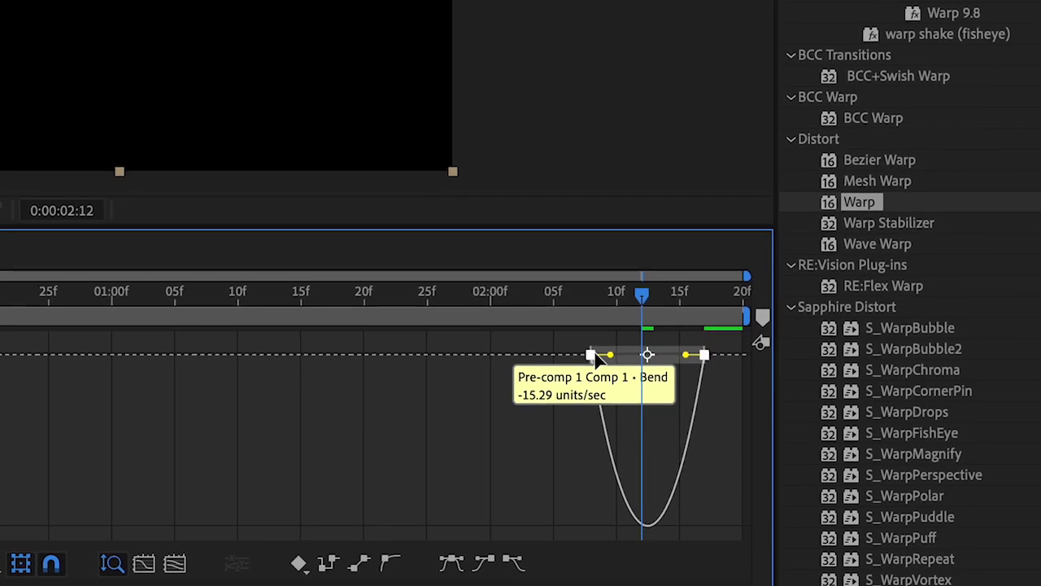
left_click(46, 562)
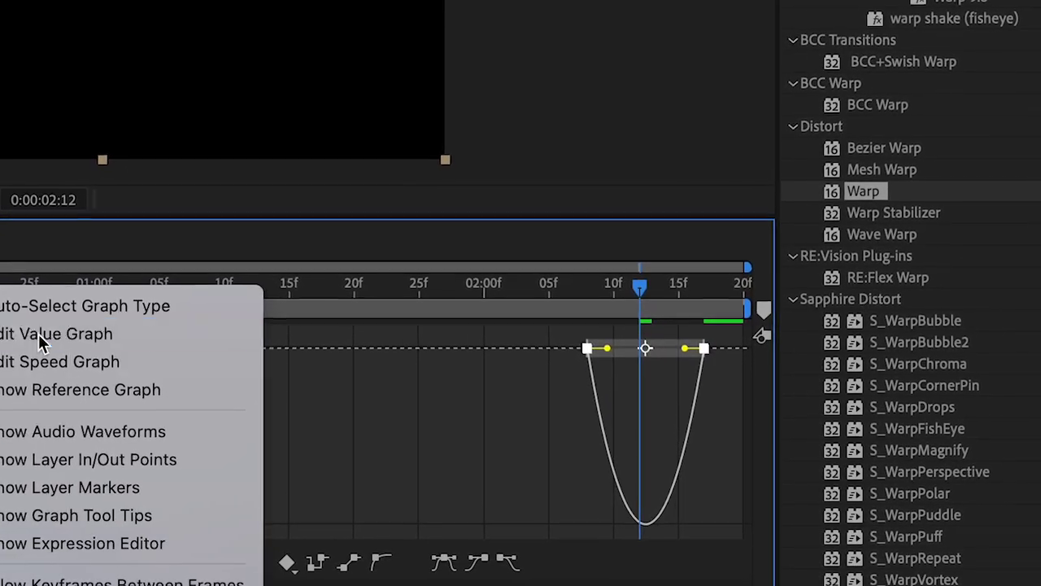
left_click(39, 337)
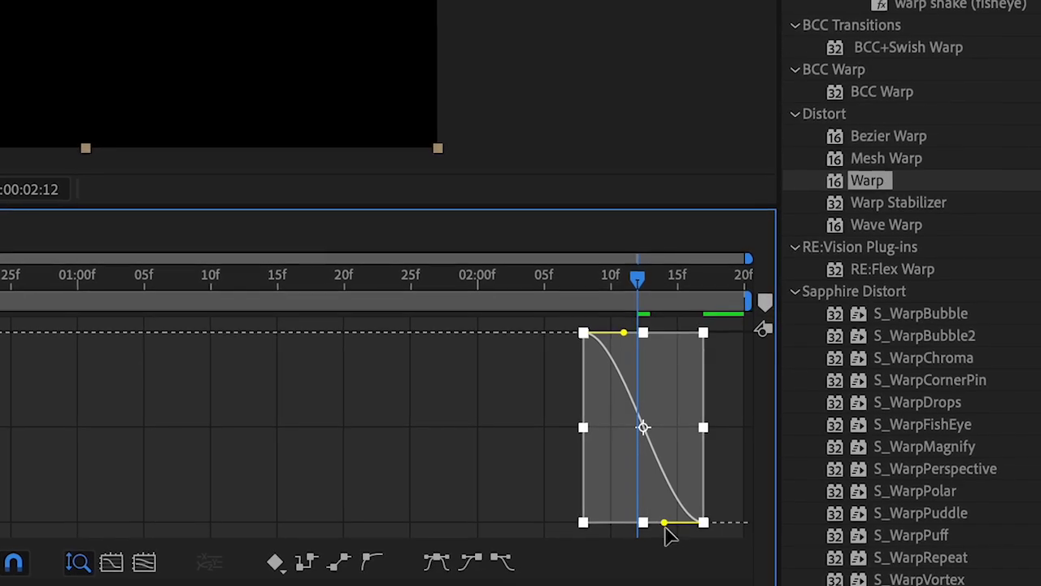
left_click_drag(664, 525, 667, 465)
left_click(362, 536)
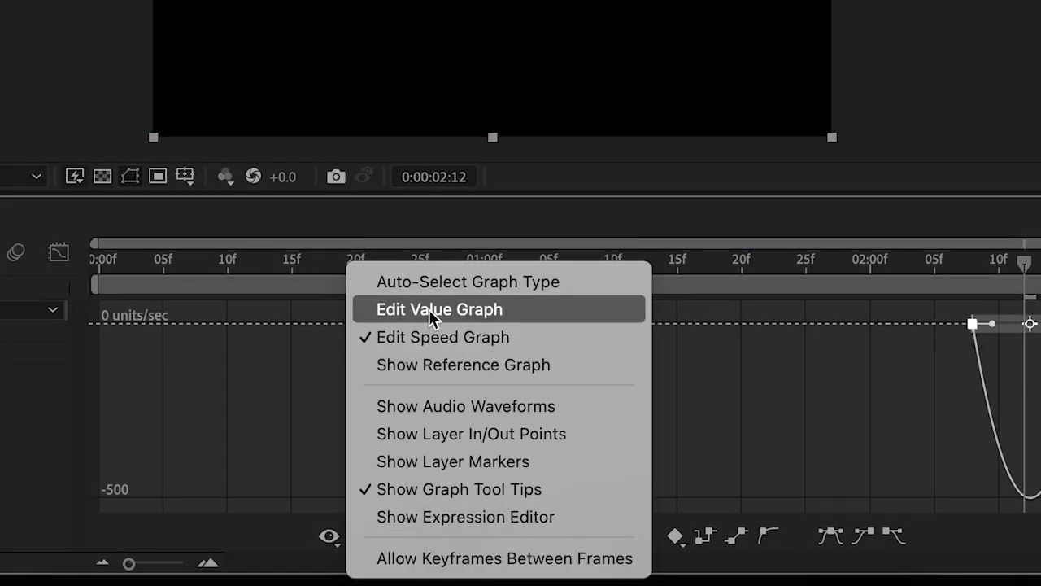
left_click(428, 310)
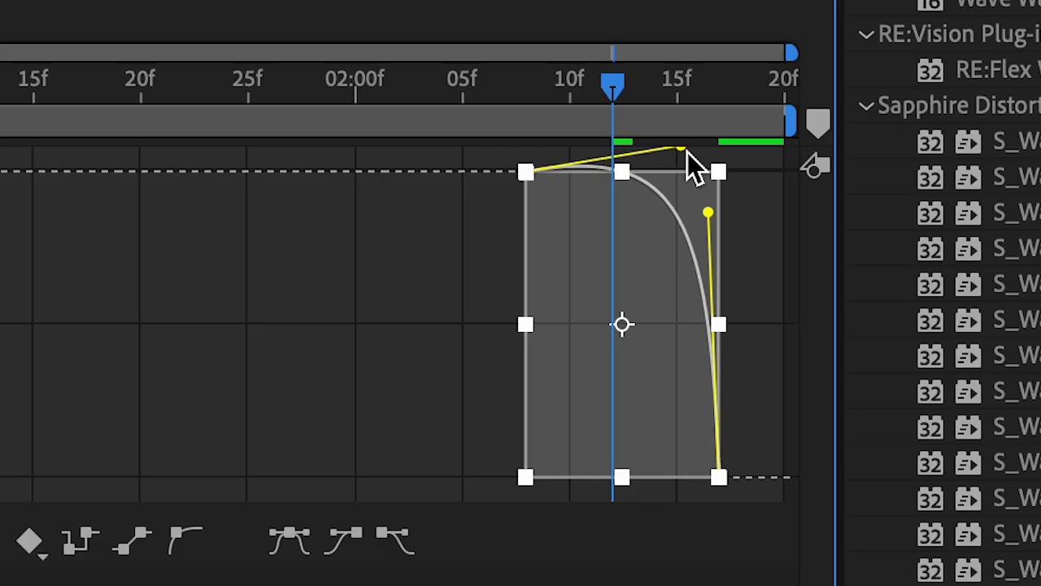
left_click_drag(686, 151, 685, 149)
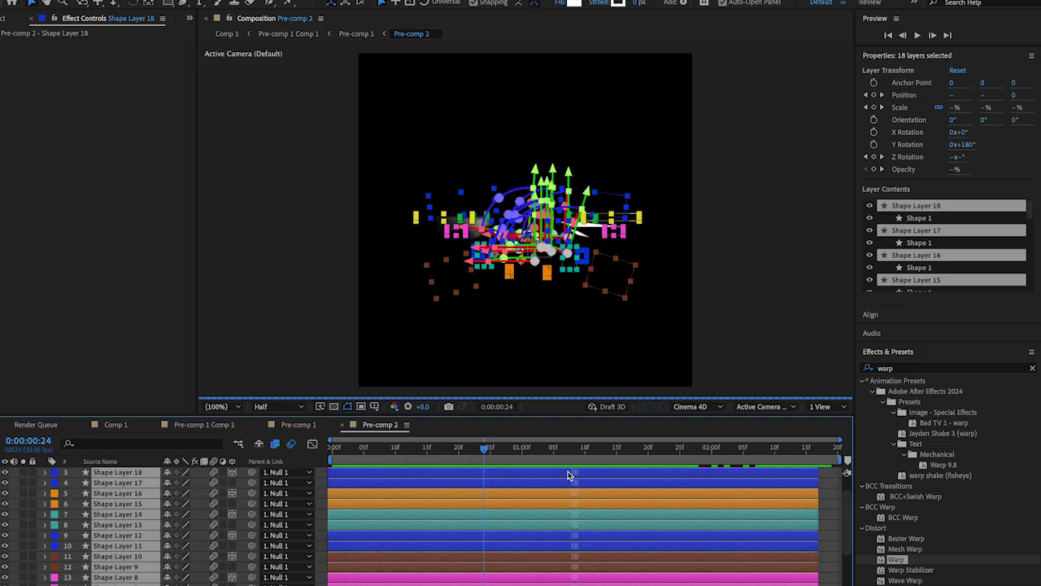
Shift the 18 shape layers earlier in the timeline so the wings appear sooner.
left_click_drag(561, 474, 516, 498)
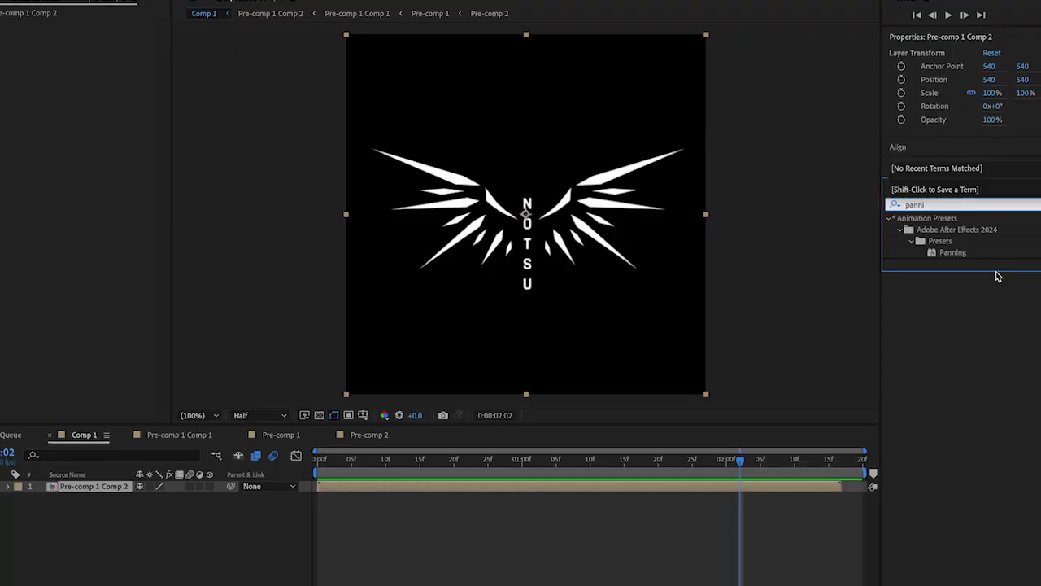
Apply the Panning preset from Effects & Presets to the layer.
left_click_drag(953, 252, 712, 478)
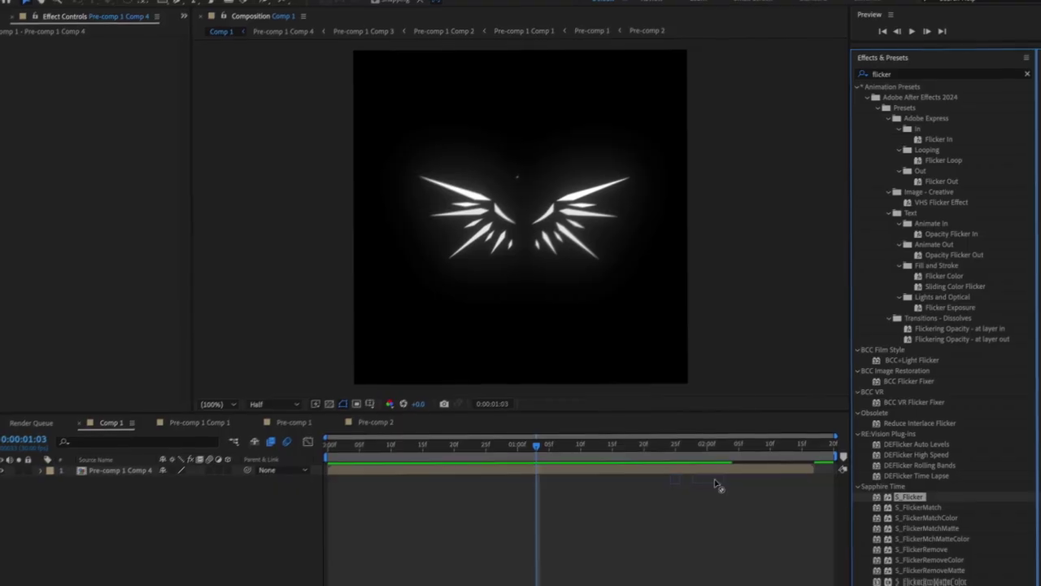
Apply S_Flicker to the logo layer and duplicate it twice.
left_click_drag(900, 493, 721, 488)
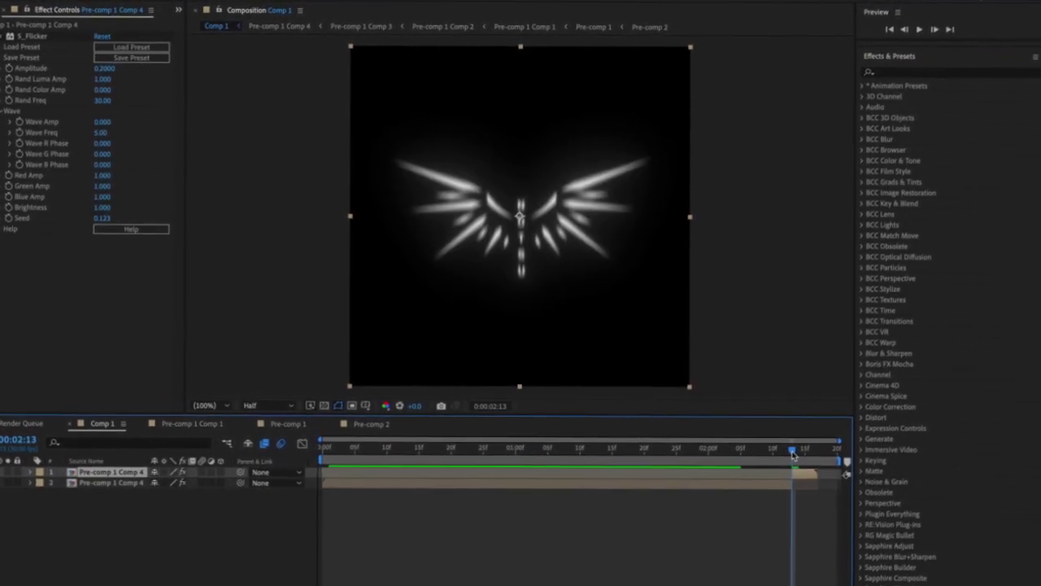
key("ctrl+d")
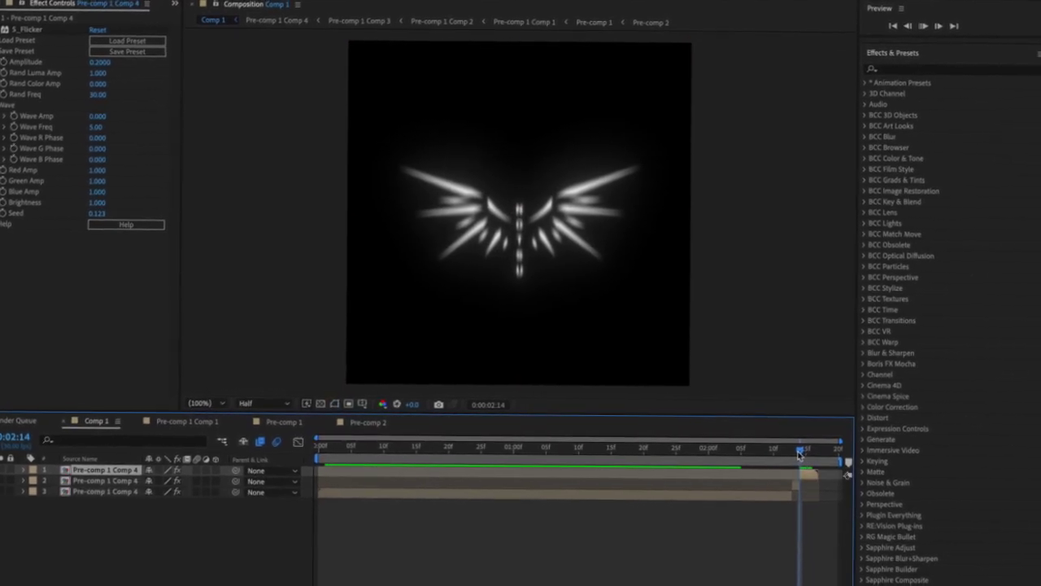
key("ctrl+d")
At 0:00:02:16, give layer 3 S_TimeWarpRGB and horizontal Turbulent Displace with Complexity 4.1.
left_click_drag(801, 453, 815, 455)
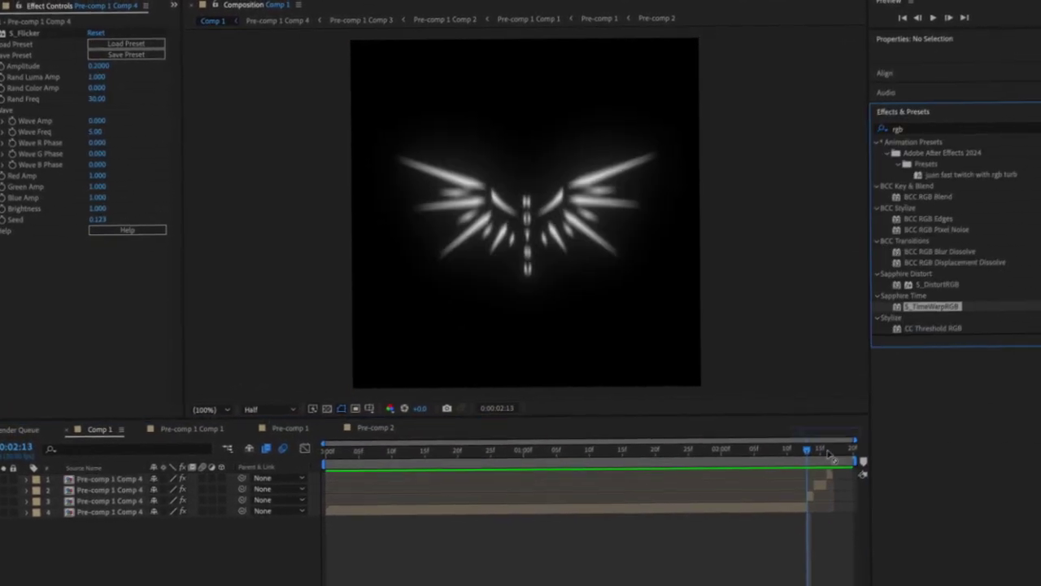
left_click_drag(930, 432, 802, 500)
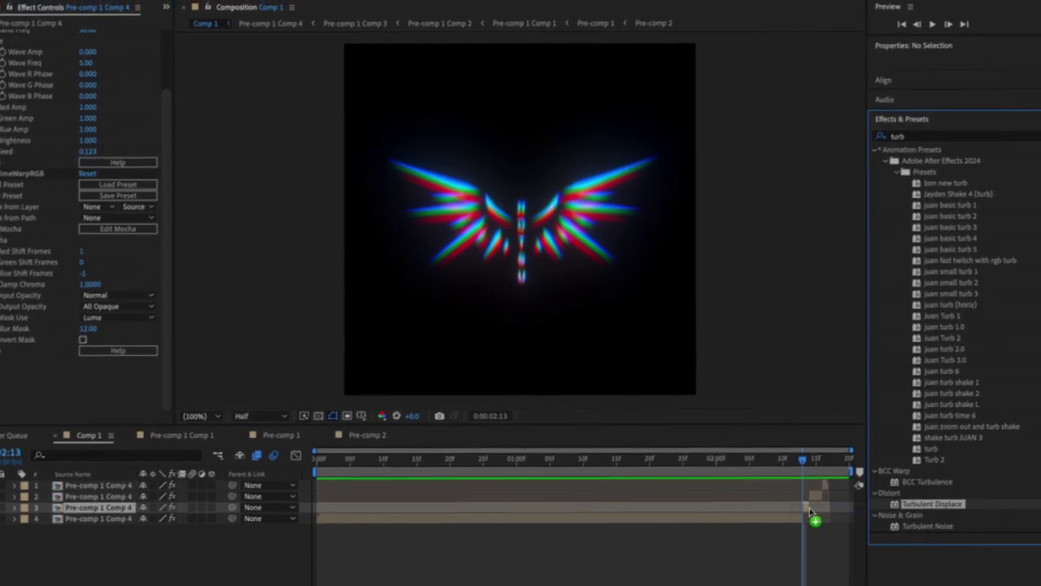
left_click_drag(816, 514, 813, 501)
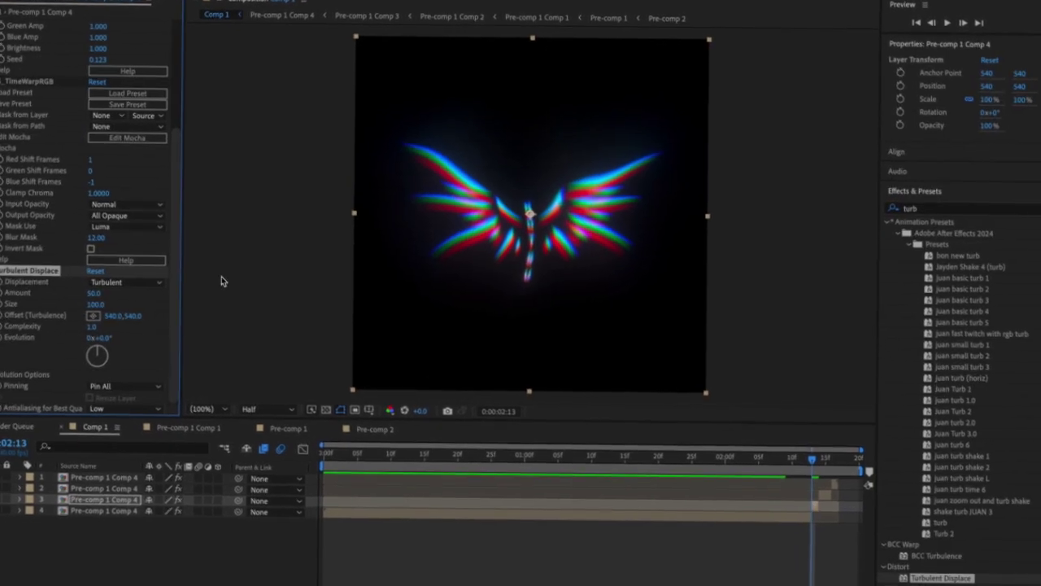
left_click(120, 287)
left_click(134, 399)
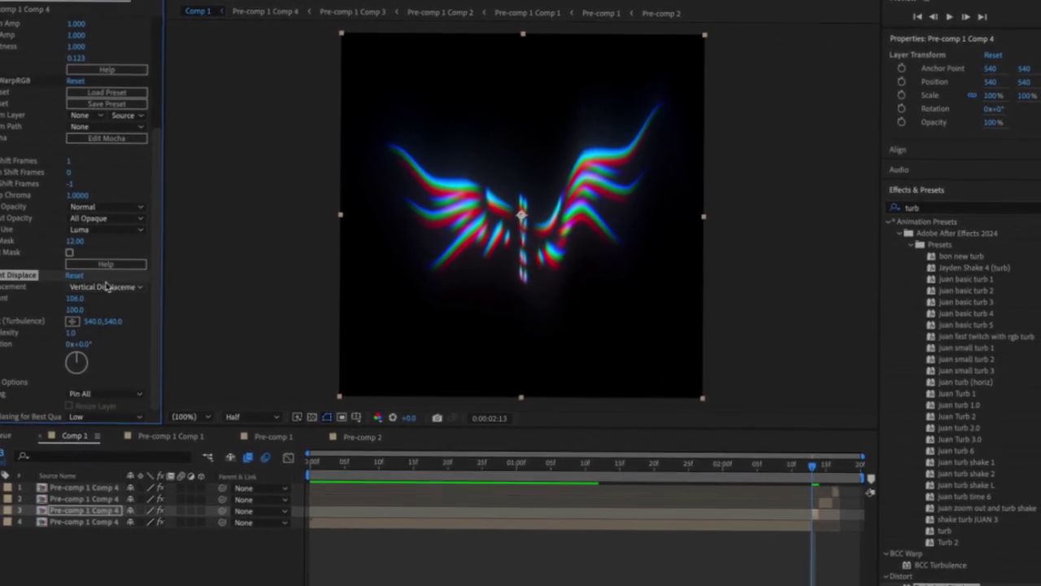
left_click(109, 286)
left_click(136, 419)
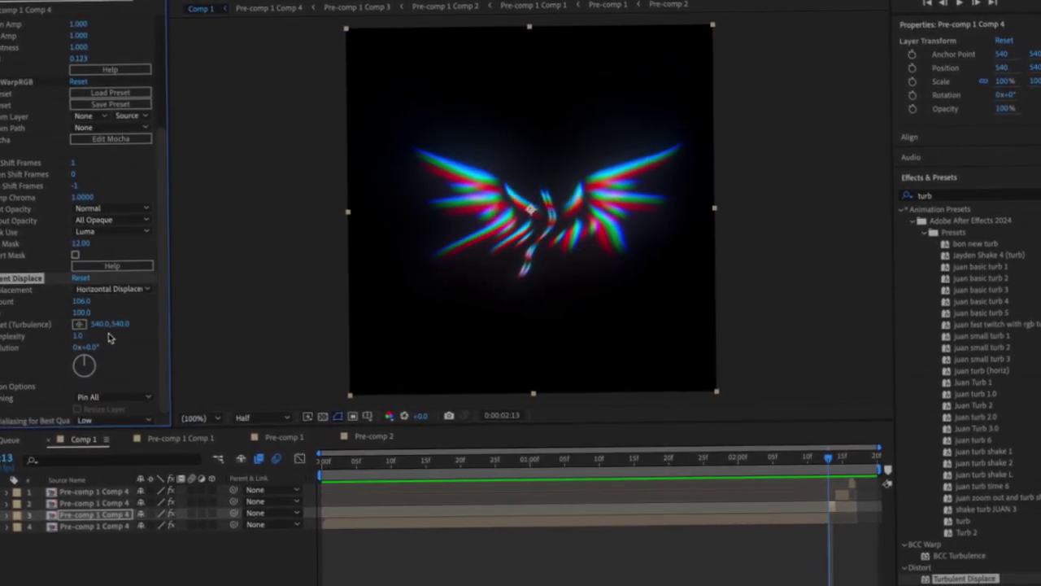
left_click_drag(85, 338, 304, 357)
Add Deep Glow and a Directional Blur with Blur Length 215.5, then save the project.
key("ctrl+v")
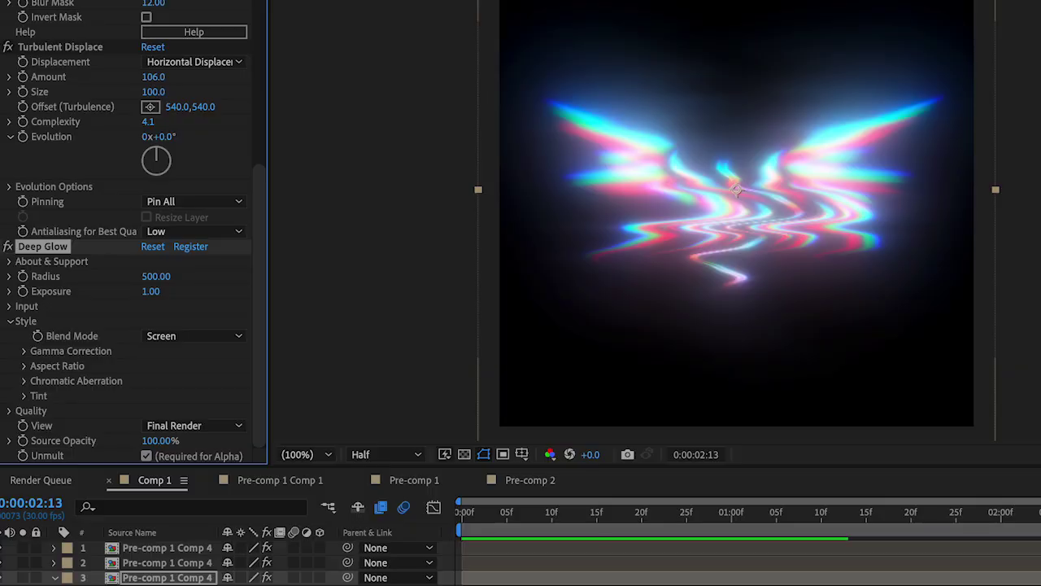
left_click_drag(1040, 388, 1040, 551)
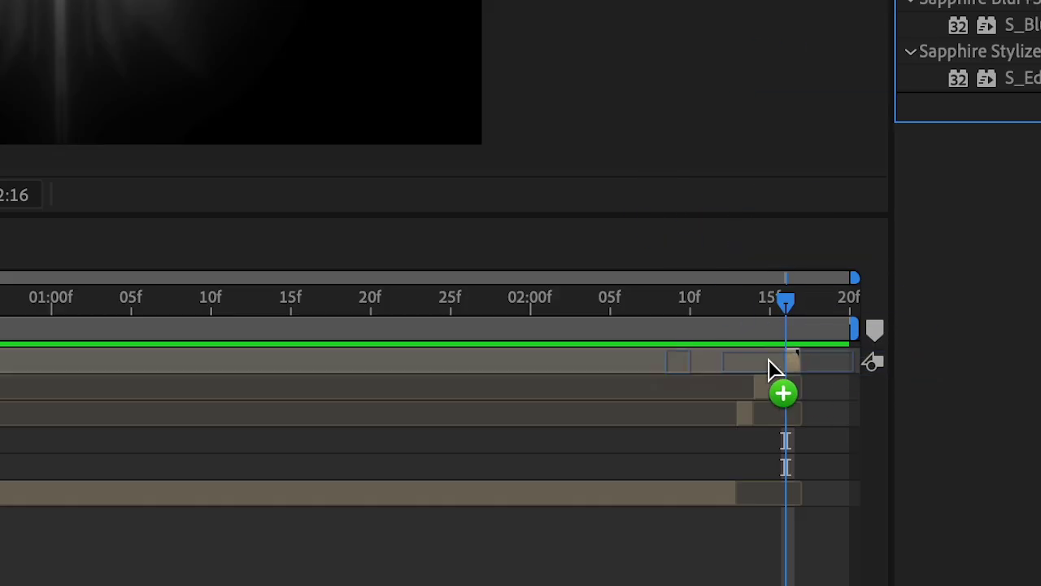
left_click_drag(793, 352, 794, 352)
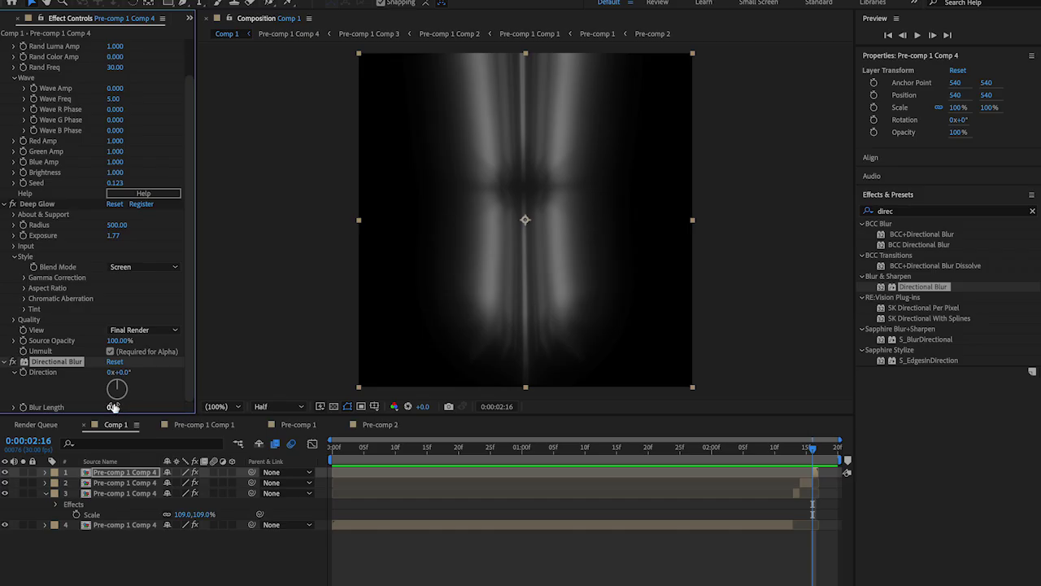
left_click_drag(145, 405, 471, 415)
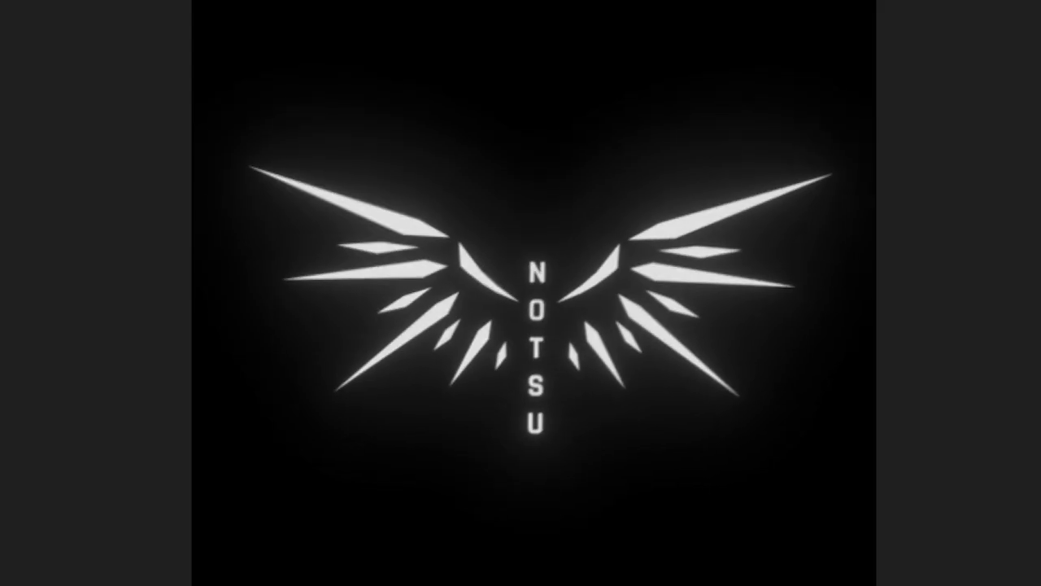
key("ctrl+s")
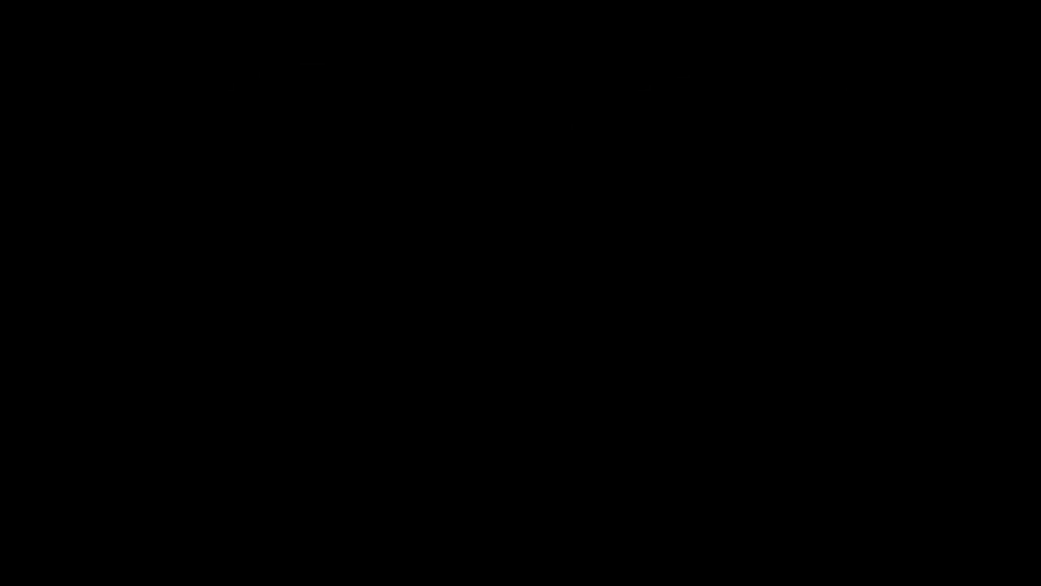